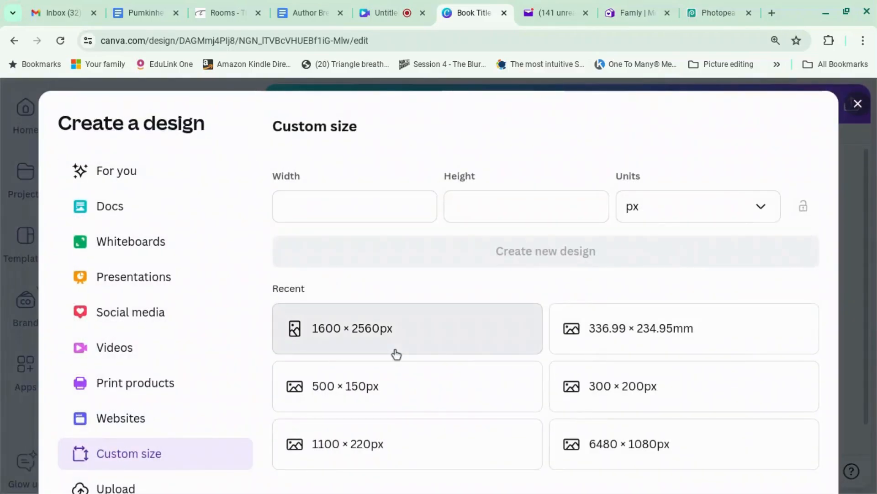
Create a 1600 × 2560 px design and add the recently used profile photo of the woman to the page.
left_click(396, 351)
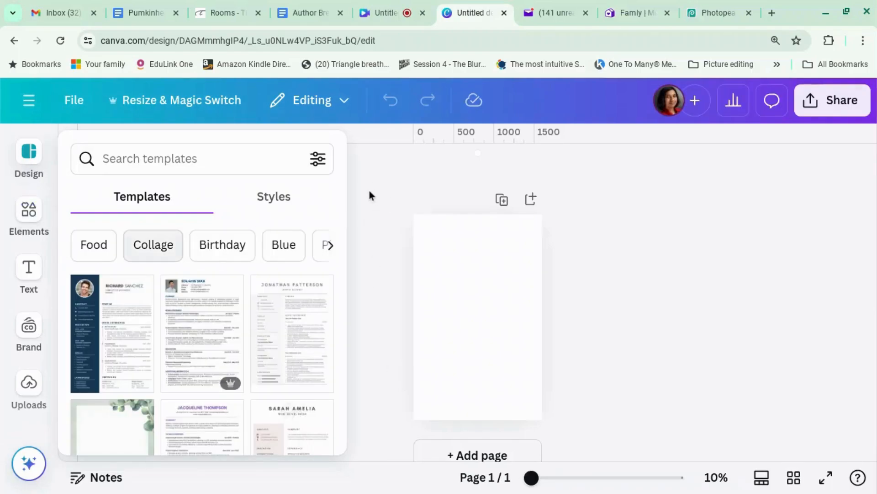
left_click(32, 211)
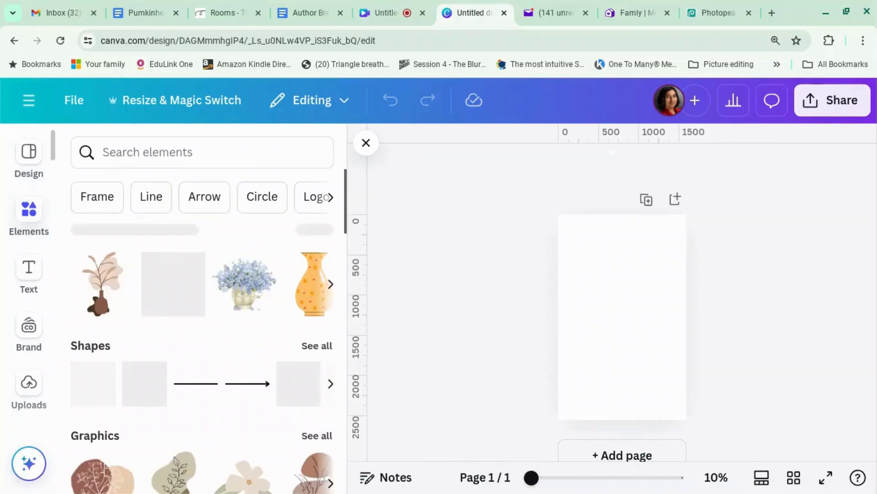
left_click(322, 237)
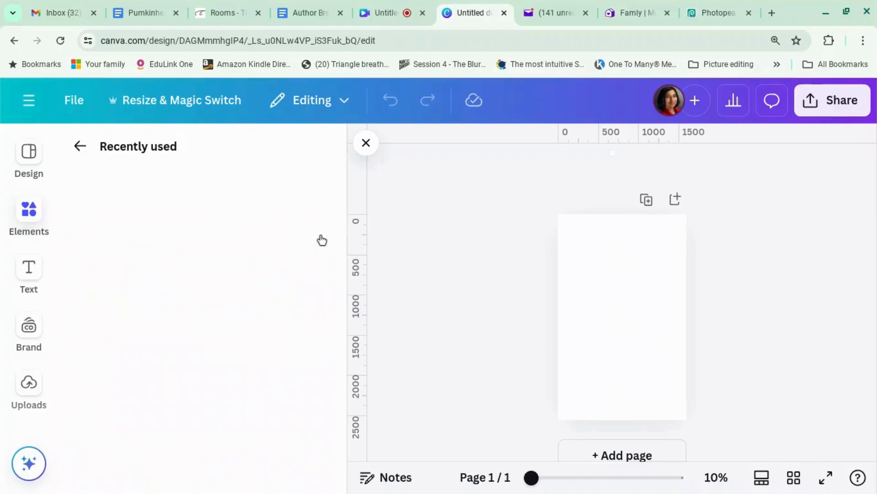
scroll(277, 331, "down", 2)
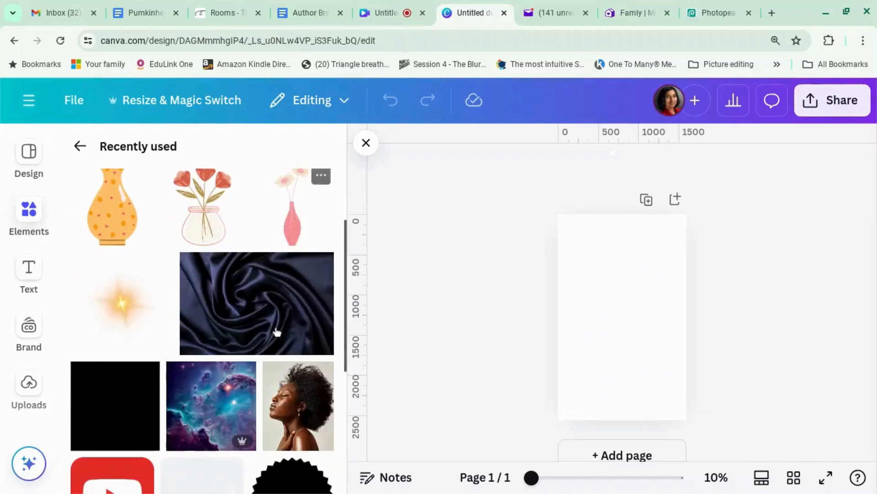
left_click(310, 418)
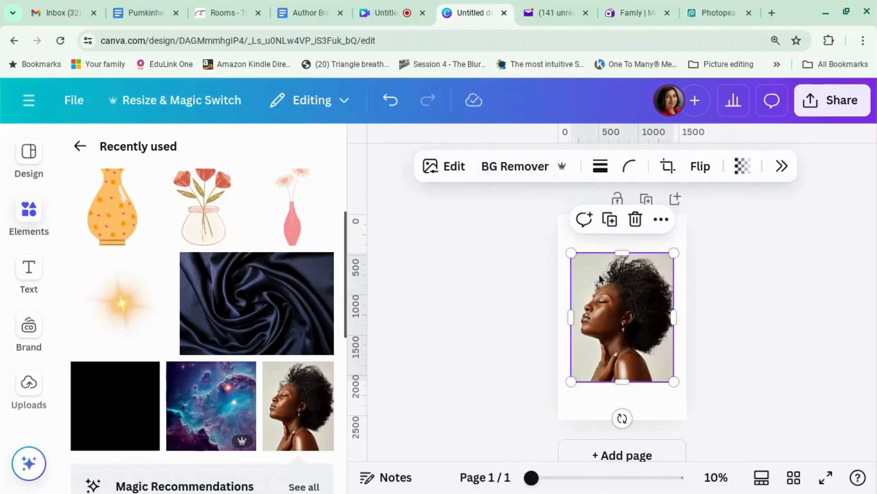
Remove the photo's background and enlarge the woman to about the page width, resting on the page's bottom edge.
left_click(524, 169)
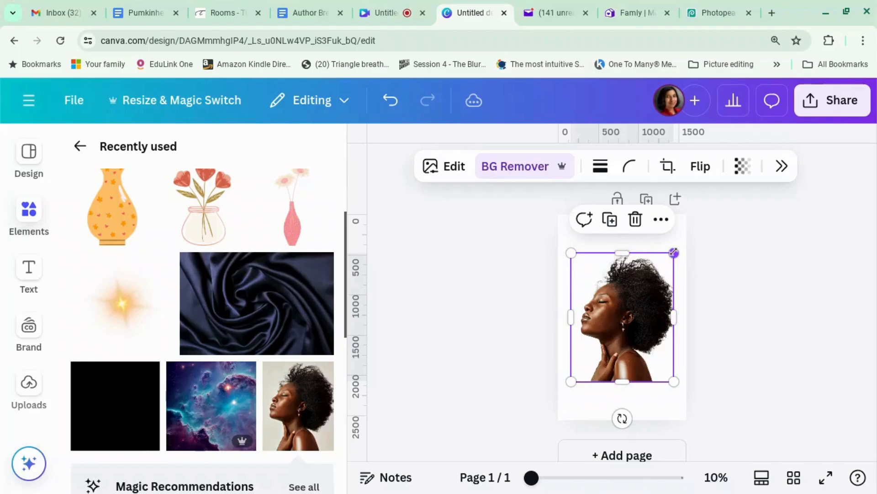
left_click_drag(679, 240, 684, 231)
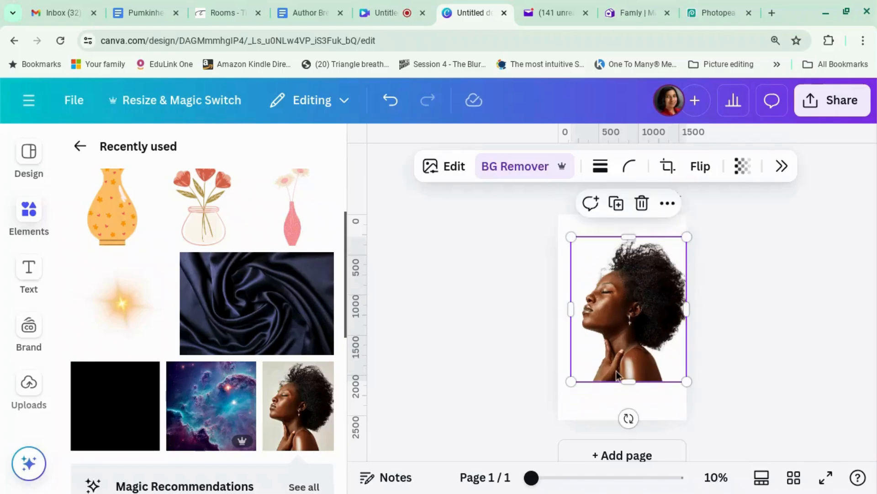
left_click_drag(573, 382, 569, 402)
left_click_drag(610, 362, 616, 384)
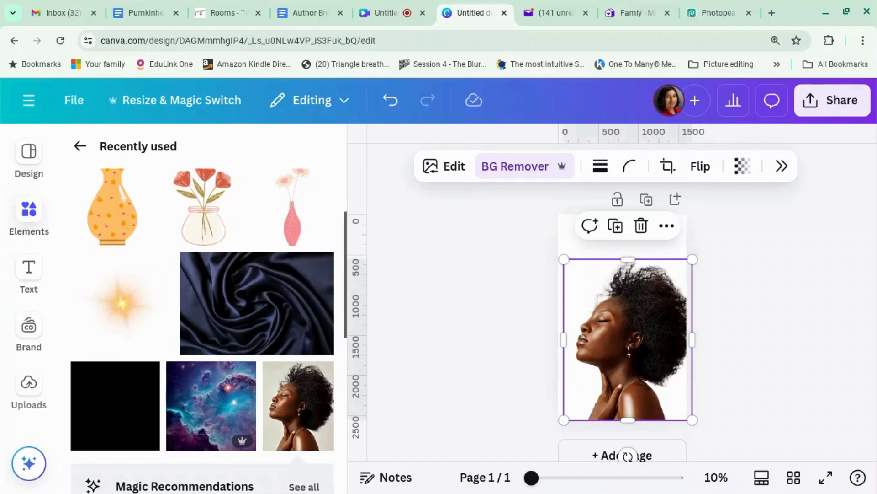
left_click(769, 330)
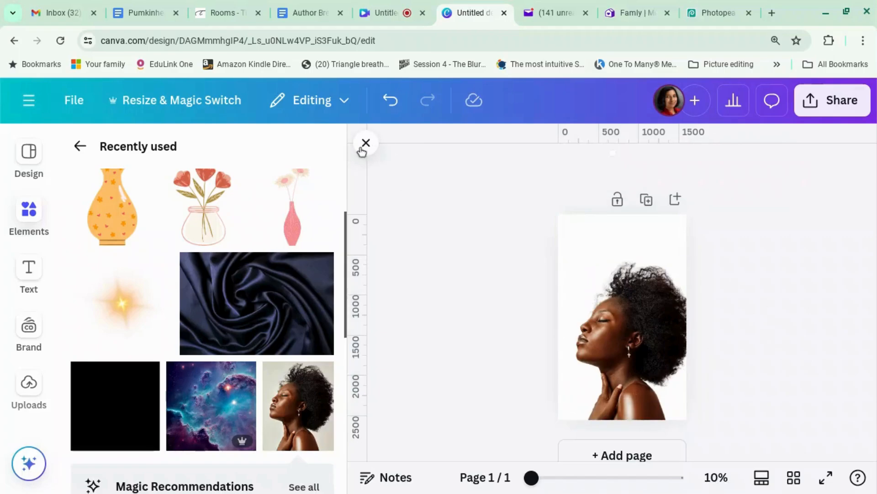
left_click(363, 146)
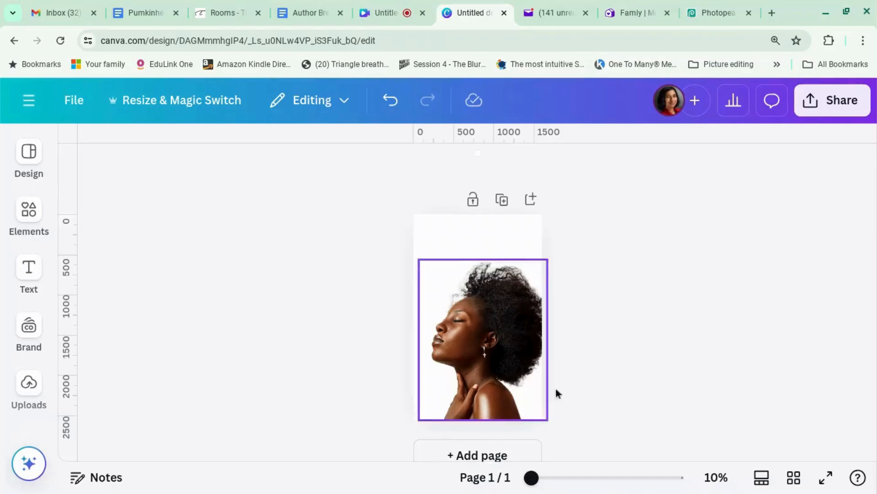
Apply the Duotone effect to the woman's photo, trying a pink-purple preset before choosing Custom.
left_click(507, 328)
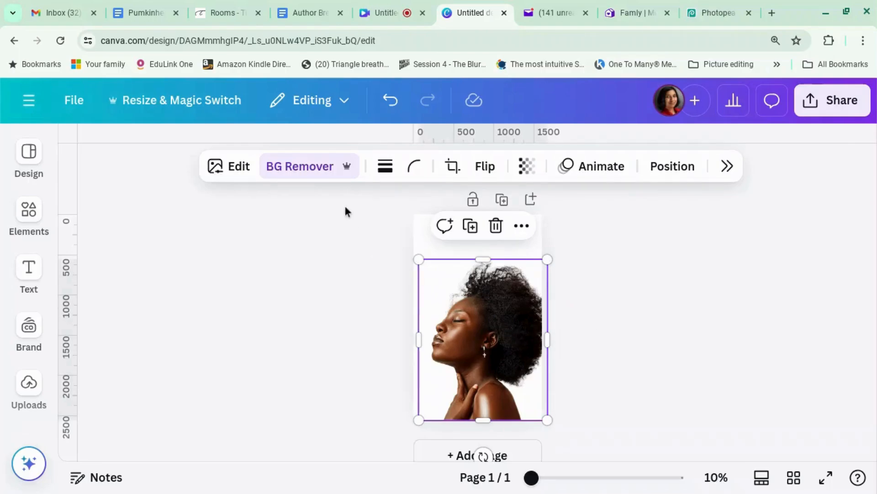
left_click(231, 167)
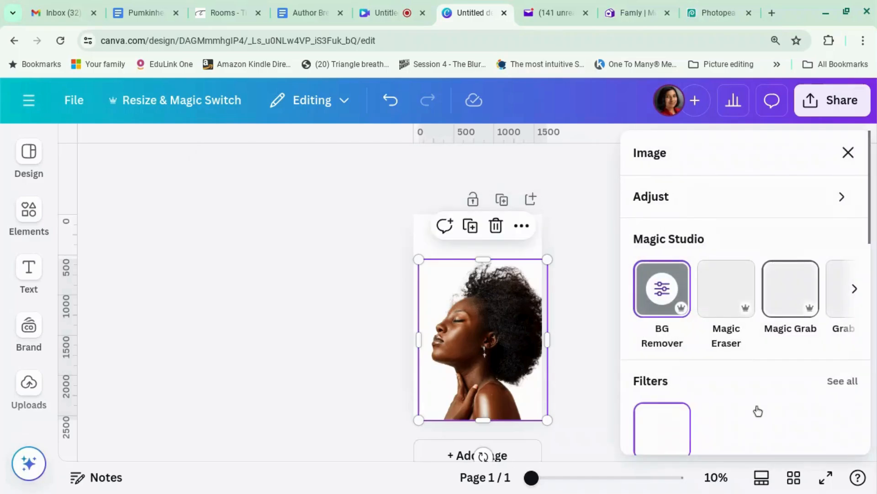
scroll(758, 411, "down", 2)
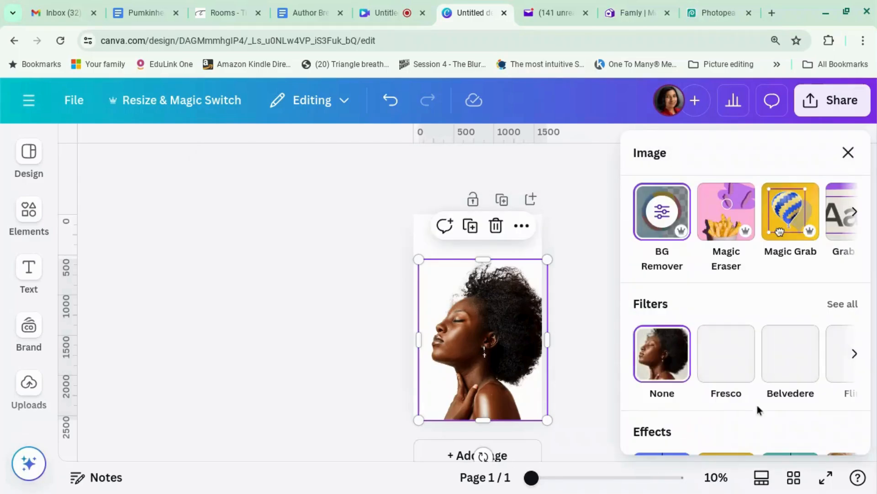
scroll(758, 411, "down", 4)
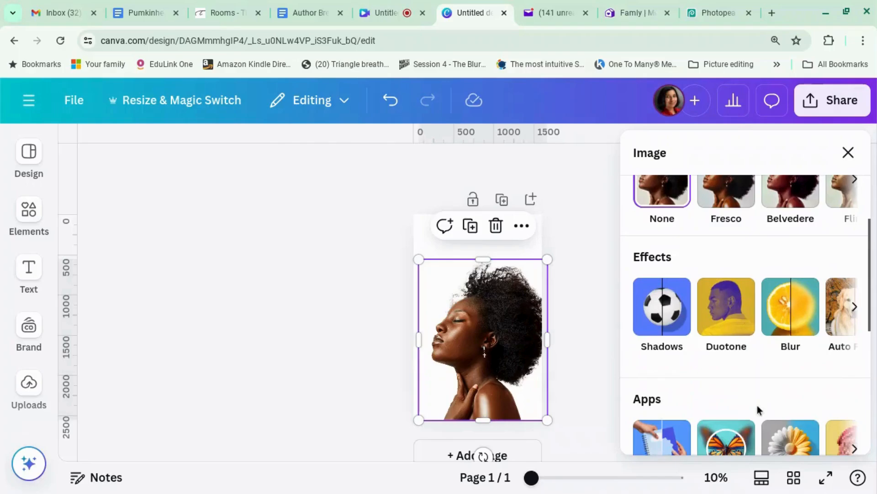
left_click(740, 323)
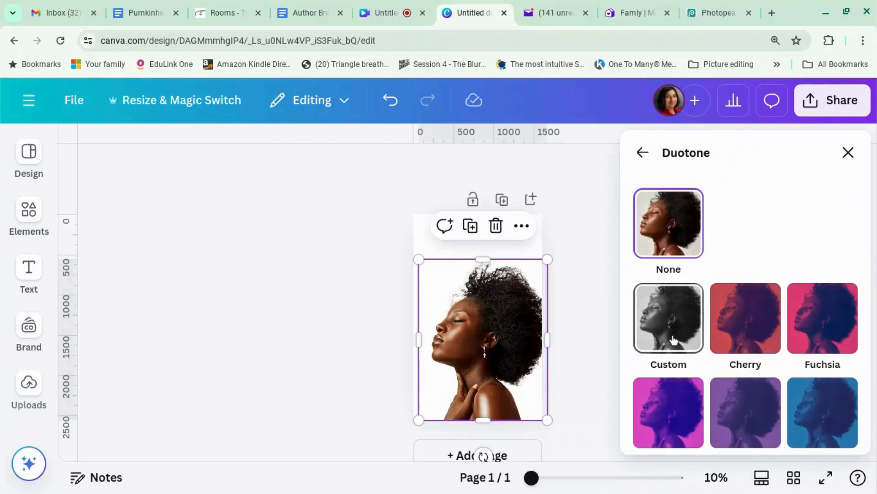
left_click(678, 430)
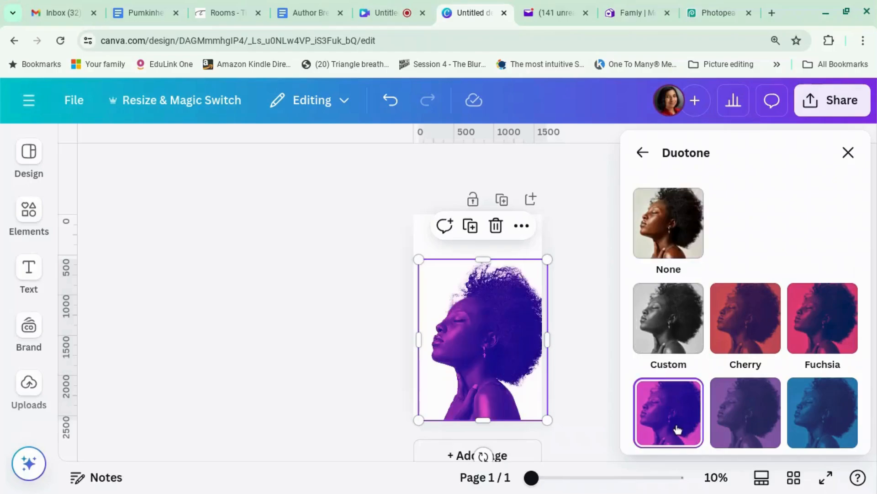
left_click(659, 330)
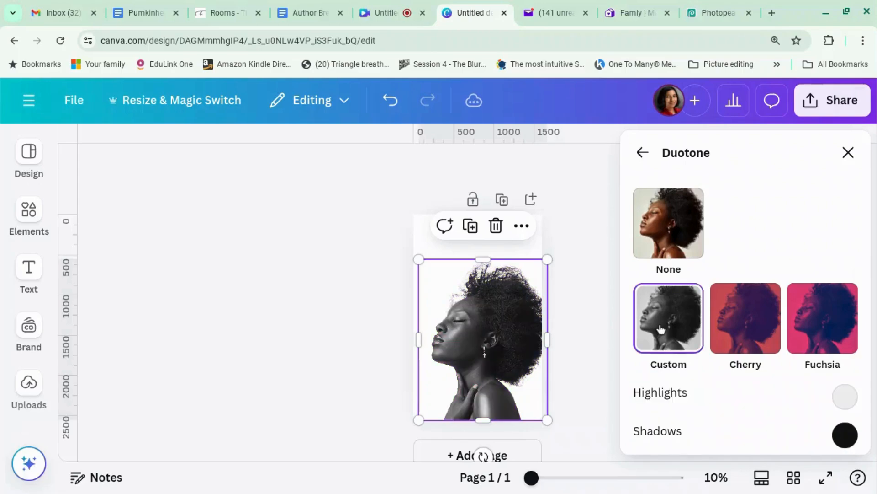
Set the custom duotone's highlights colour to near-black #090909 to turn the woman into a silhouette.
left_click(847, 402)
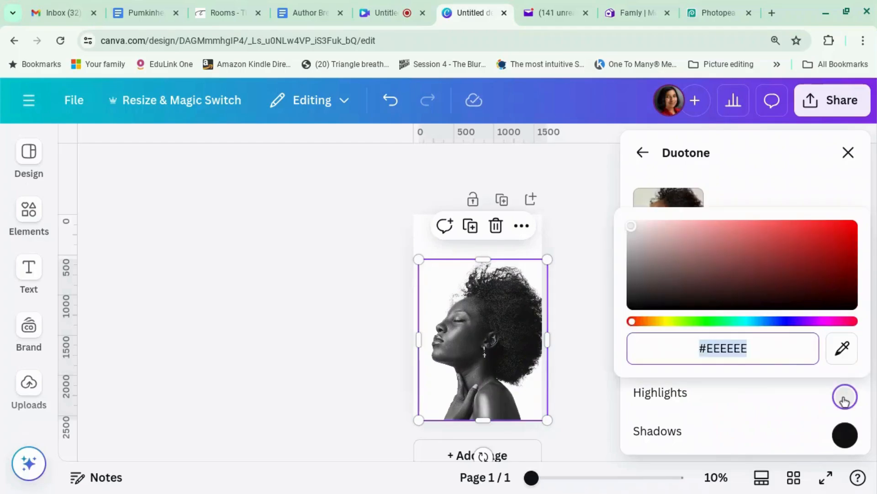
left_click(732, 342)
left_click(632, 309)
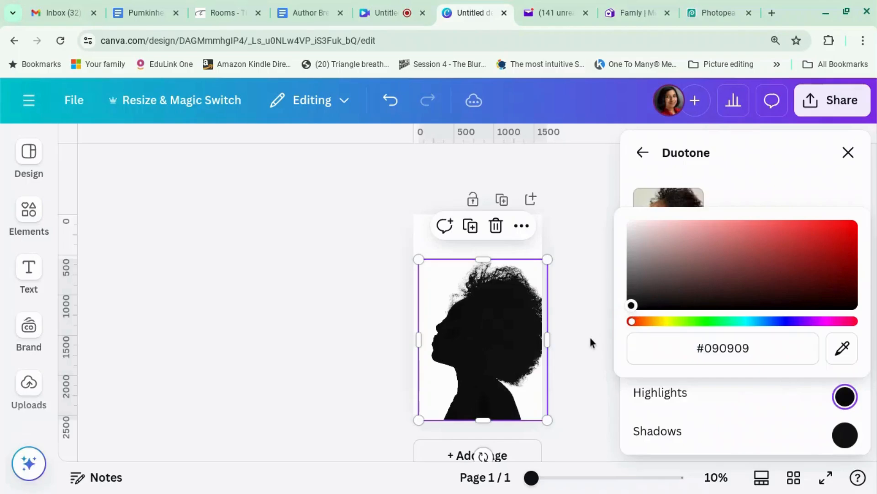
left_click(594, 211)
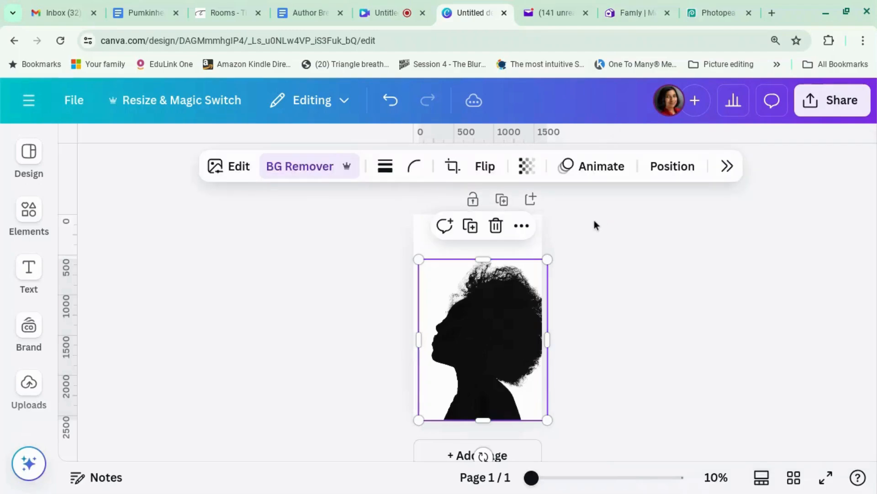
left_click(606, 259)
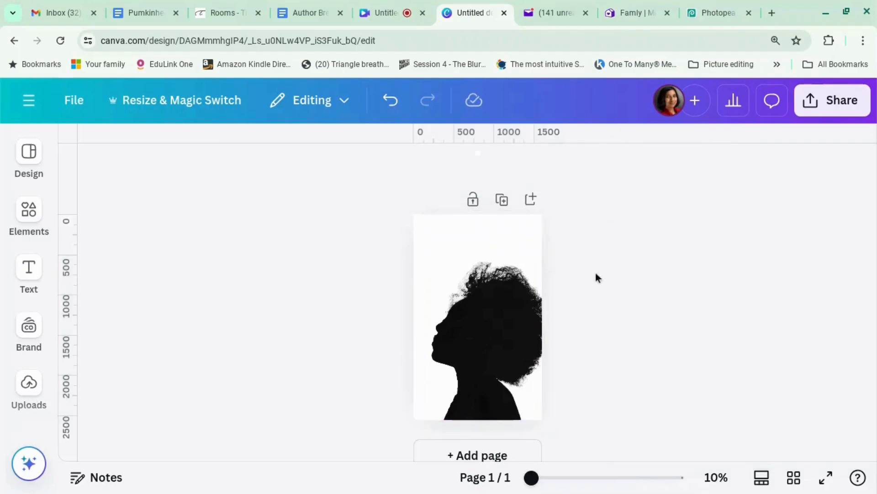
Shift the silhouette slightly to the left so that the hair fits within the page's right edge.
left_click(423, 264)
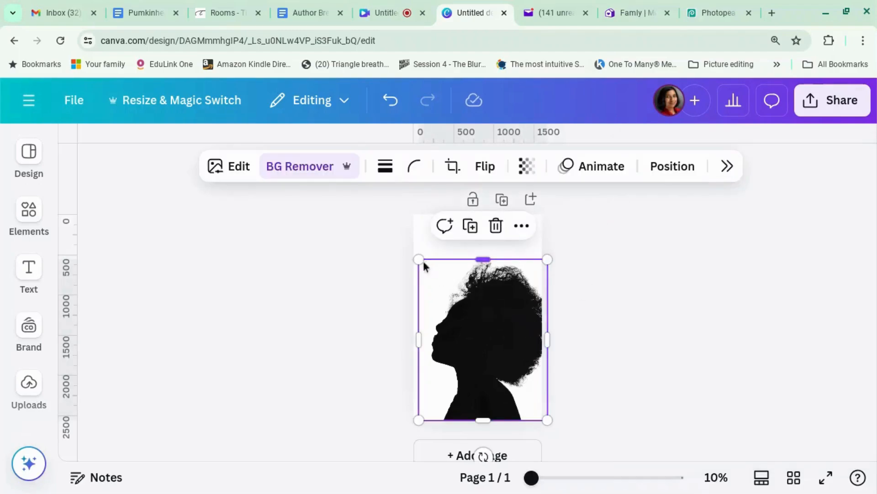
mouse_move(480, 312)
left_mouse_down()
mouse_move(467, 297)
mouse_move(470, 305)
left_mouse_up()
left_click(678, 305)
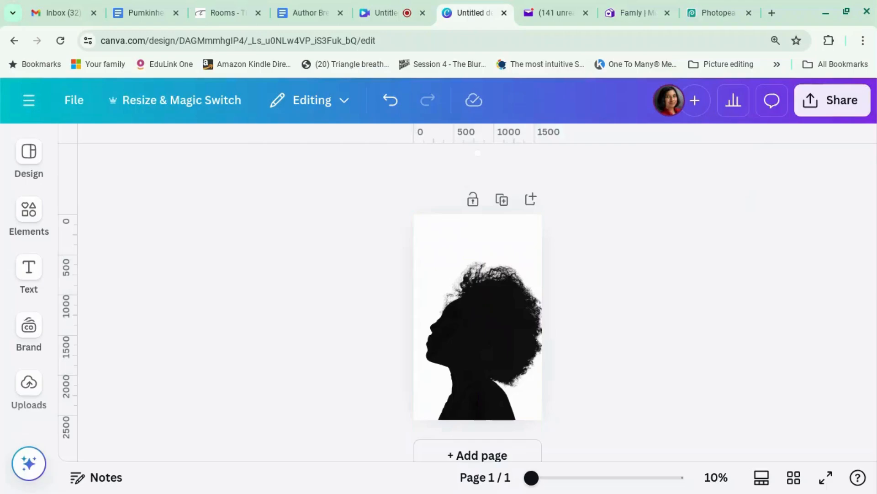
Add a second page and place the recently used orange patterned vase graphic on it.
scroll(594, 397, "down", 1)
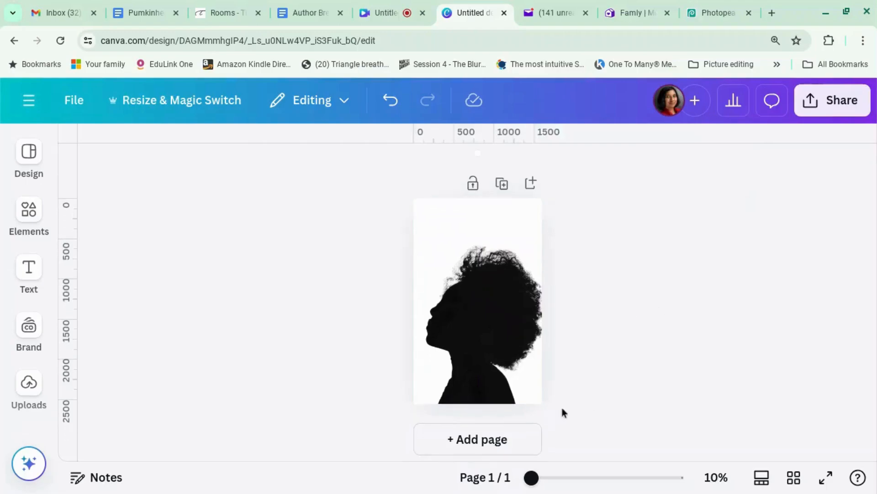
left_click(500, 443)
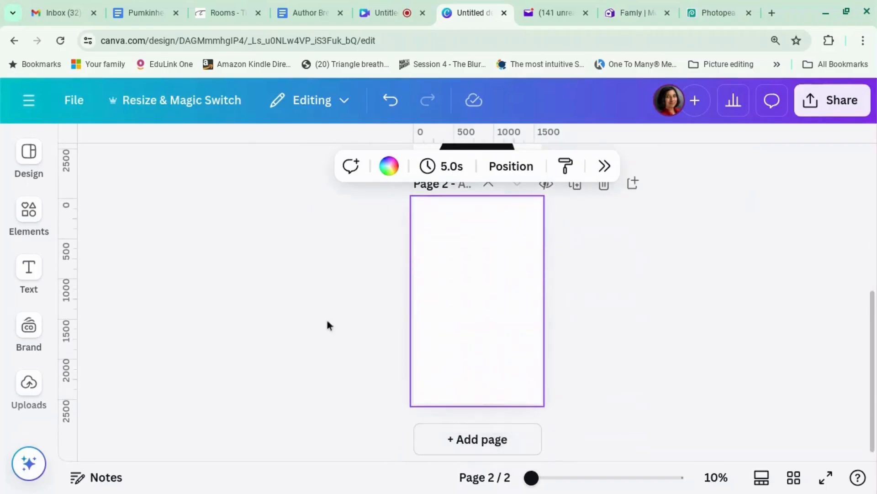
left_click(29, 210)
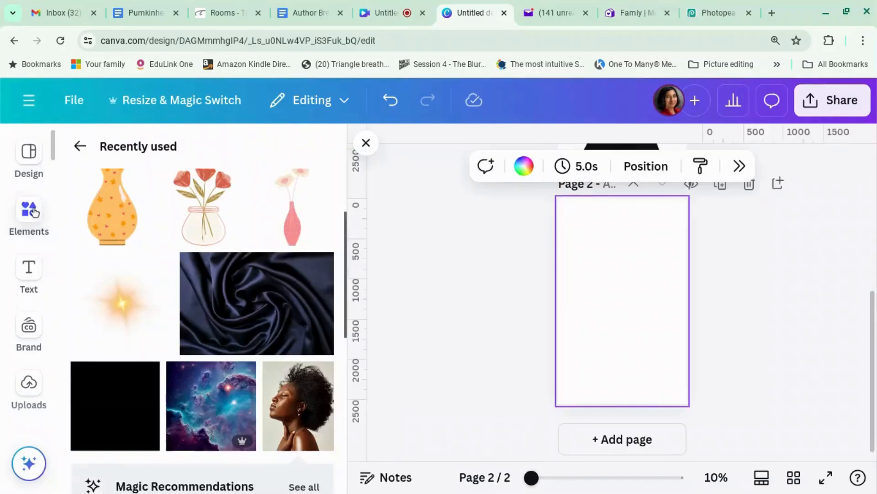
scroll(115, 251, "up", 1)
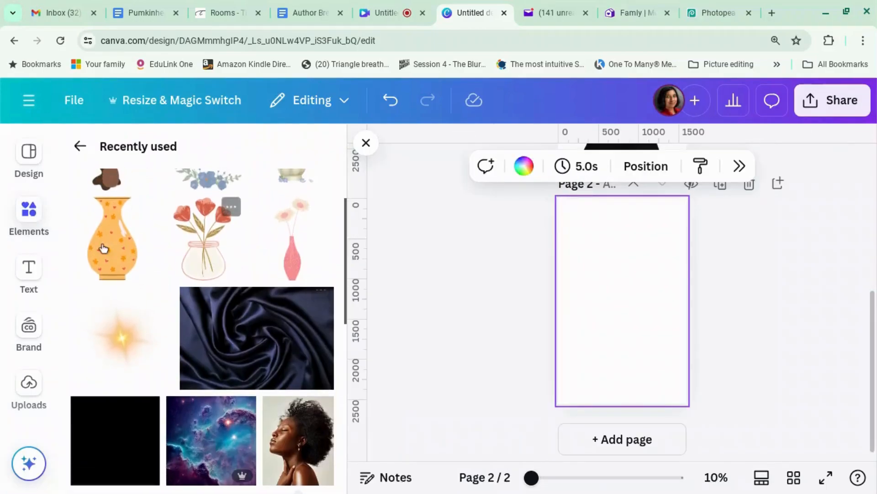
scroll(131, 256, "up", 2)
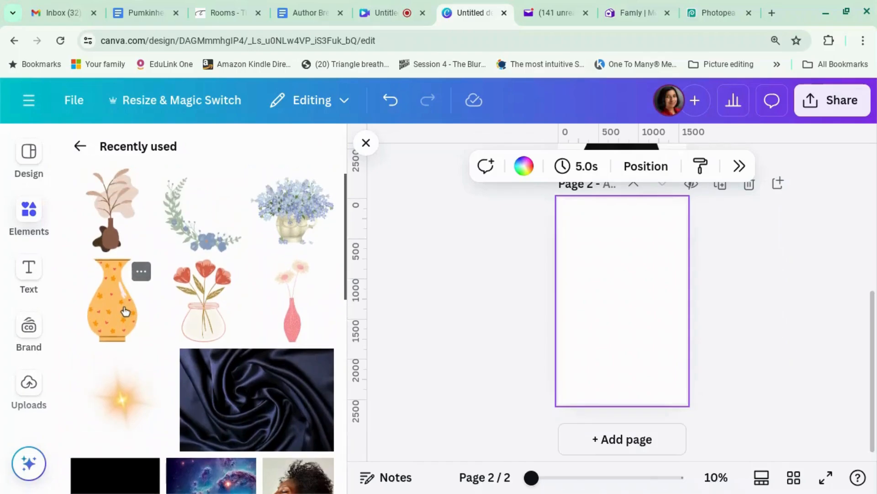
left_click(126, 311)
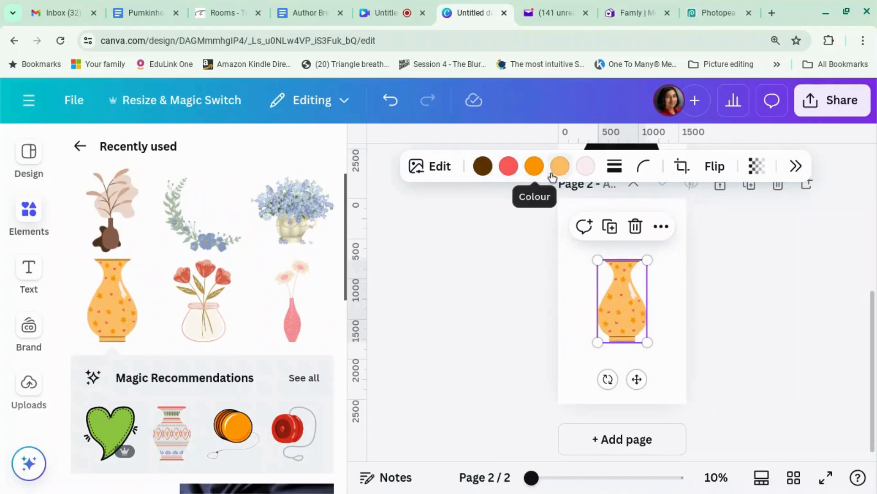
Recolour the vase's orange flower pattern with the dark red from the ROMCOM101 brand palette.
left_click(535, 168)
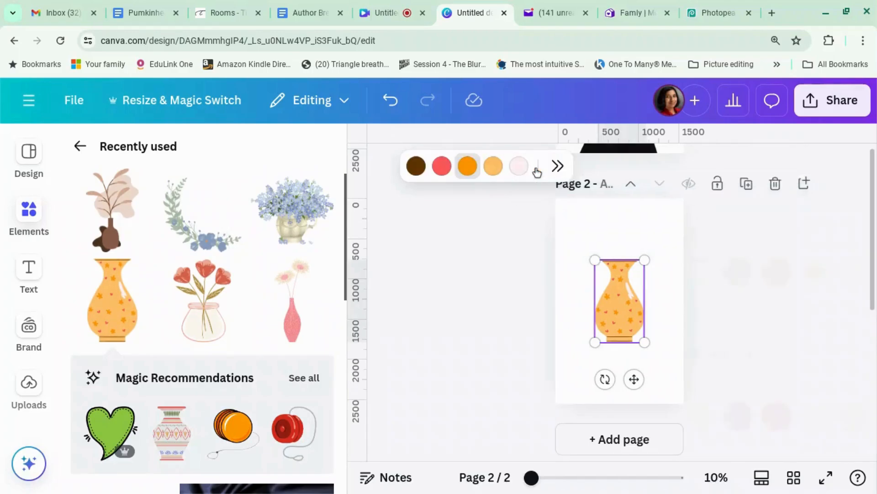
left_click(689, 417)
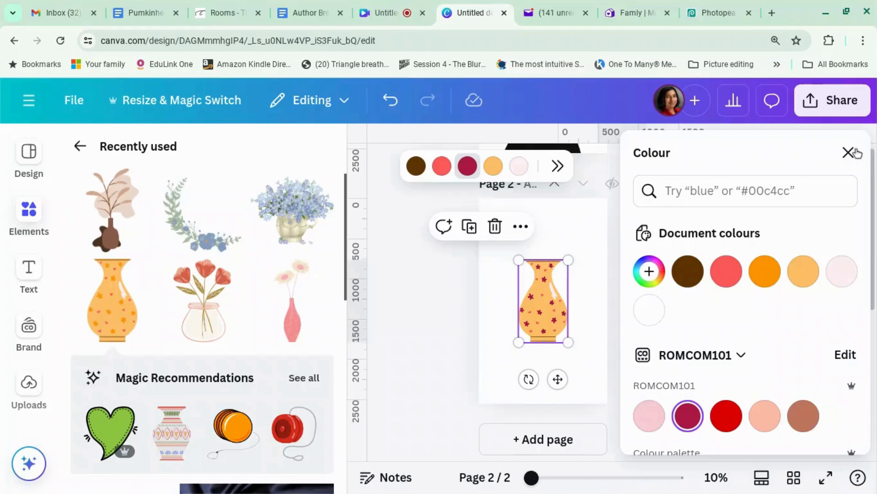
left_click(852, 154)
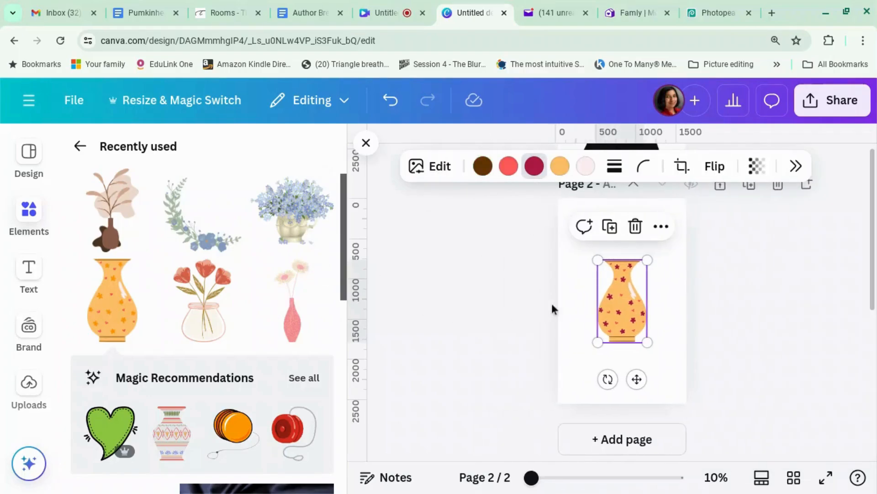
Replace the patterned vase on page 2 with the recently used brown vase with leafy branches.
left_click(635, 226)
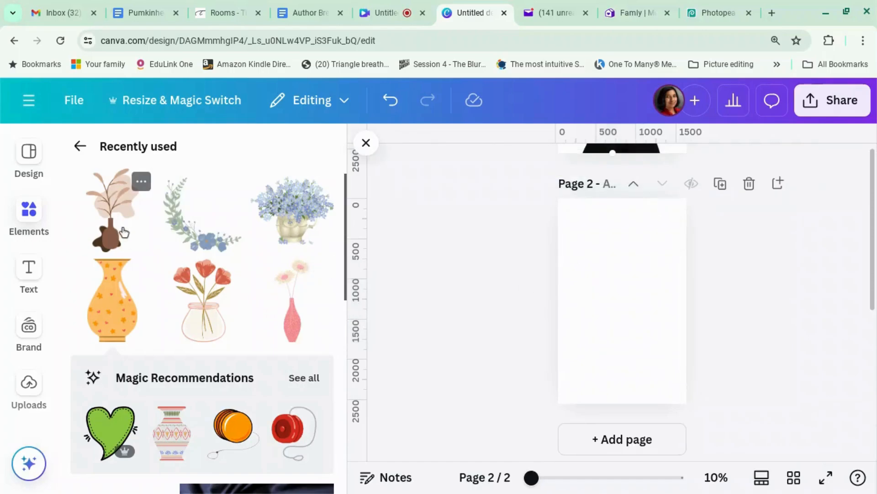
left_click(112, 210)
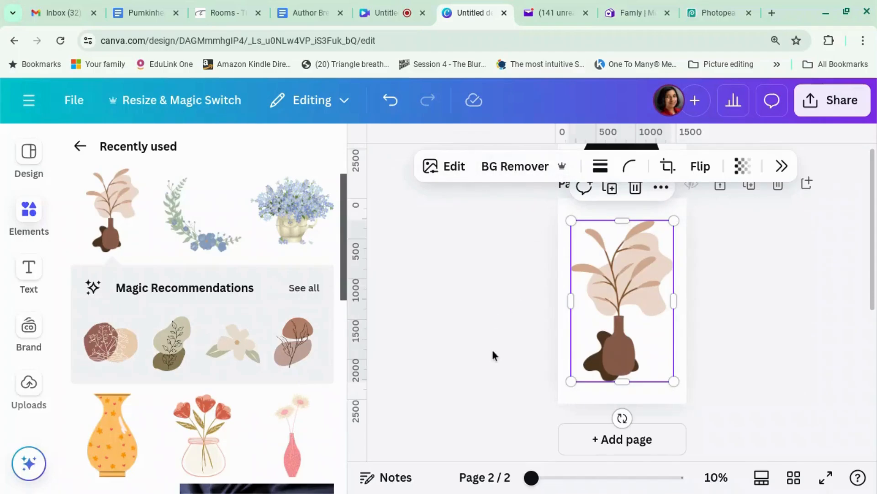
left_click(811, 325)
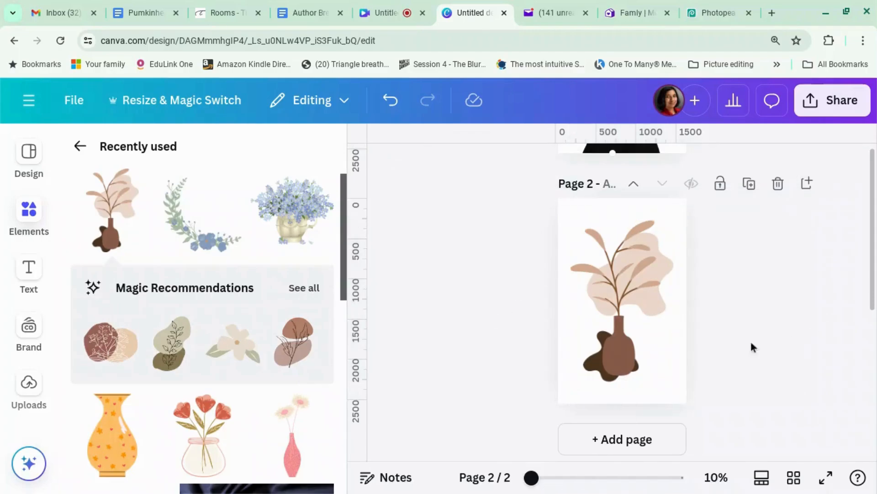
Apply the Peppermint duotone effect to the brown vase graphic on page 2.
left_click(661, 321)
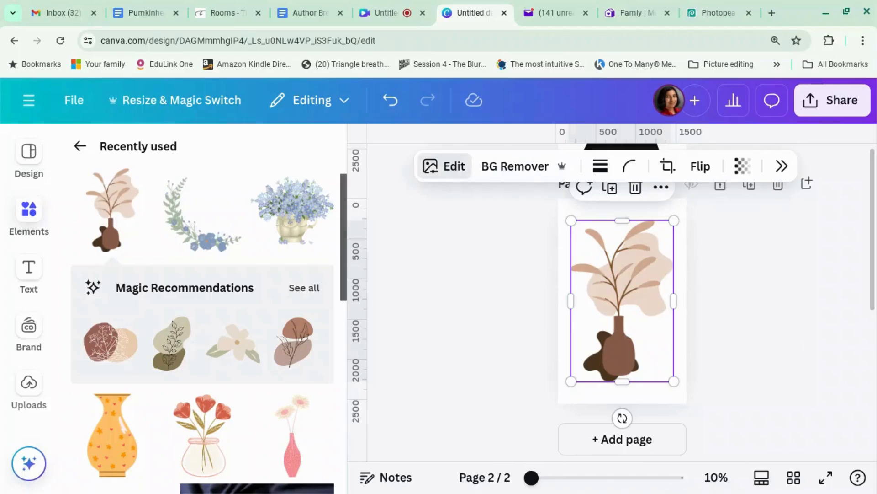
left_click(444, 166)
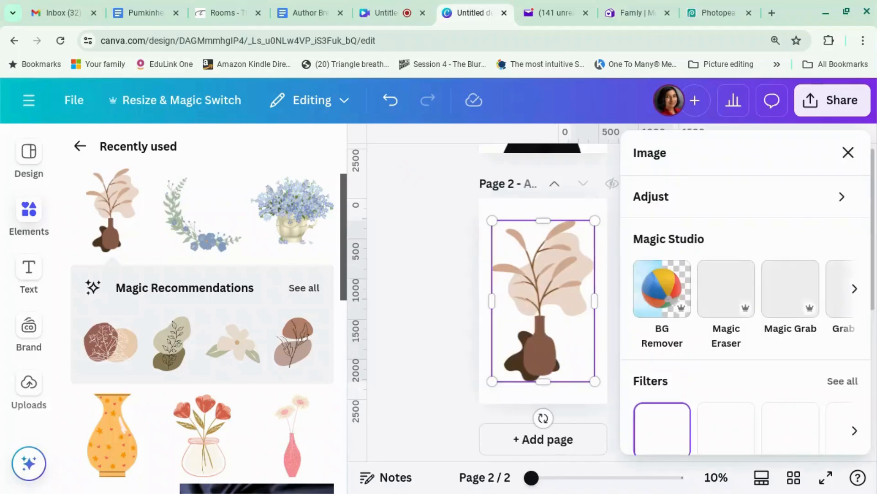
scroll(718, 385, "down", 4)
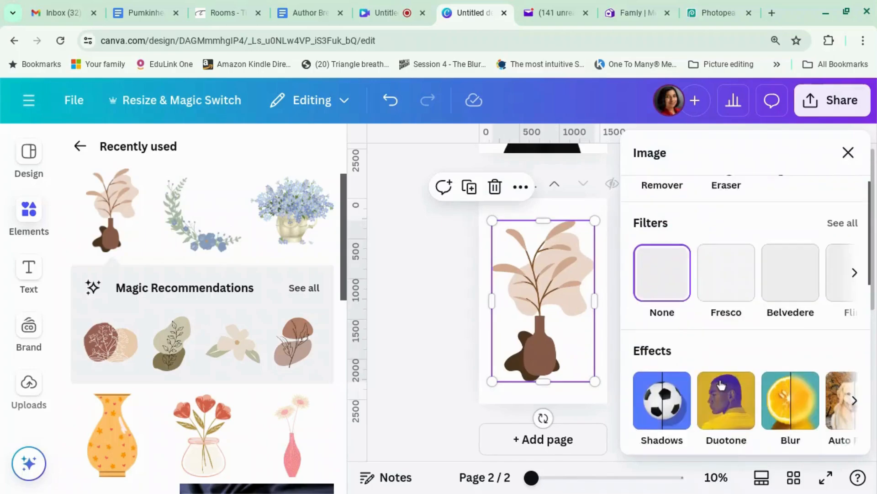
left_click(729, 392)
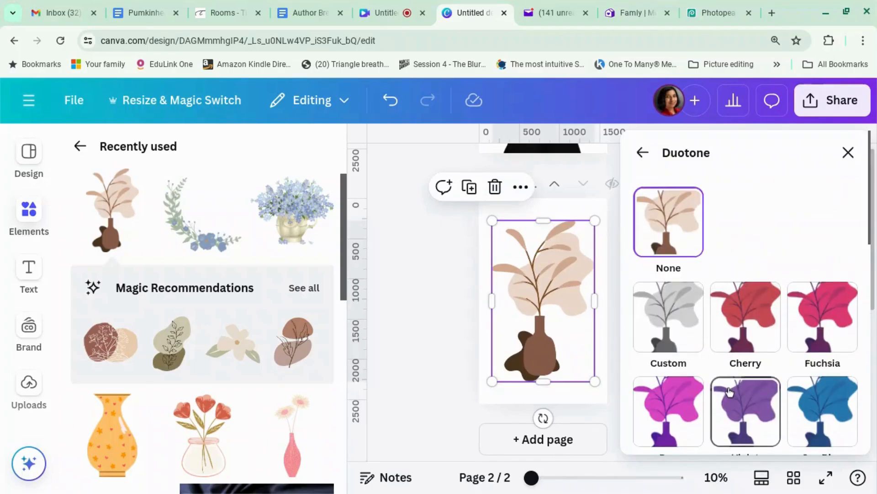
scroll(818, 320, "down", 2)
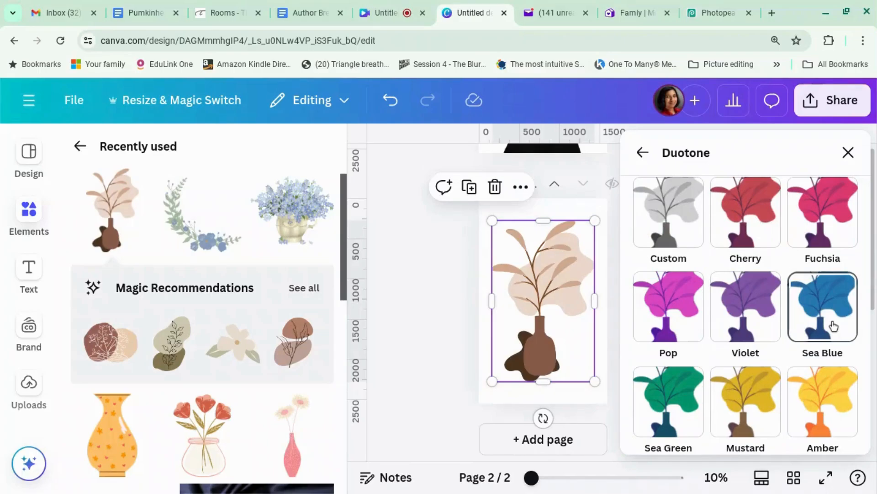
scroll(834, 326, "down", 10)
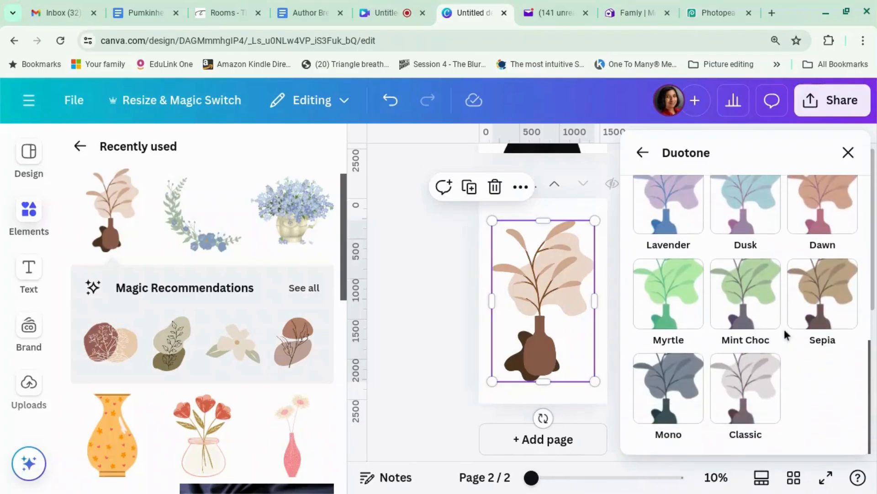
scroll(784, 329, "up", 8)
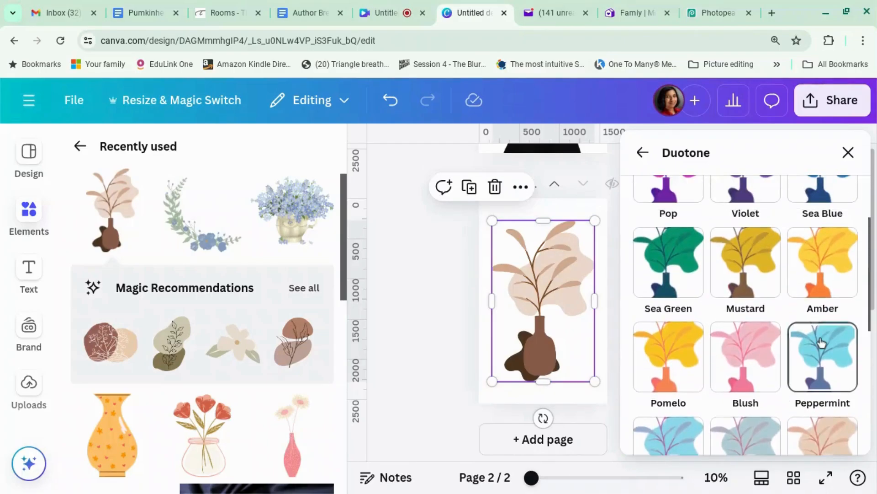
left_click(822, 343)
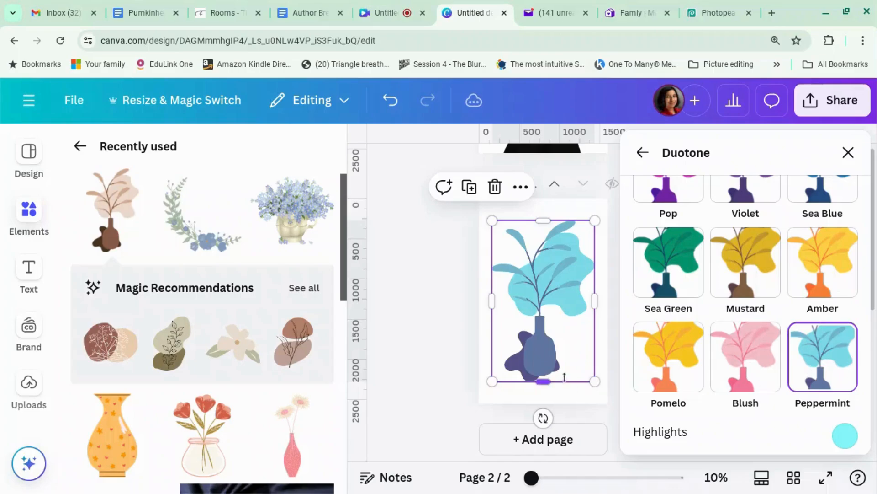
Set the duotone's highlights to a pale grey-teal and its shadows to a muted blue sampled from the recently used blue floral graphics.
scroll(769, 337, "down", 4)
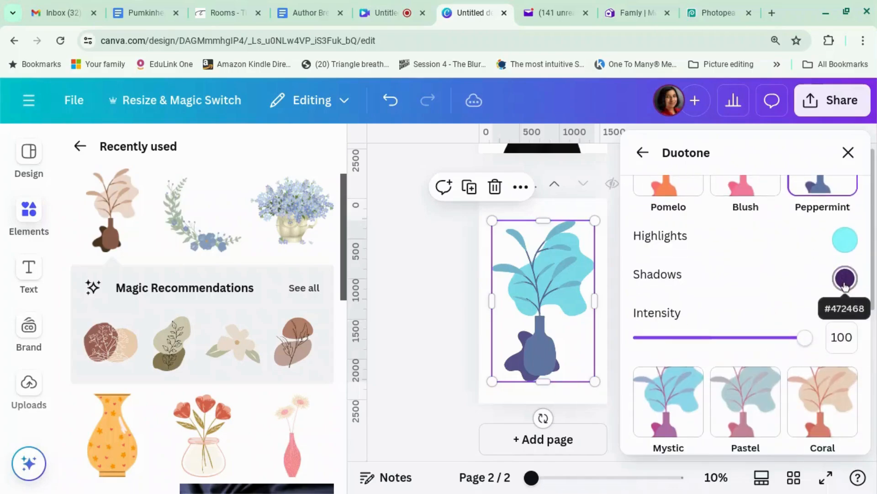
left_click(845, 239)
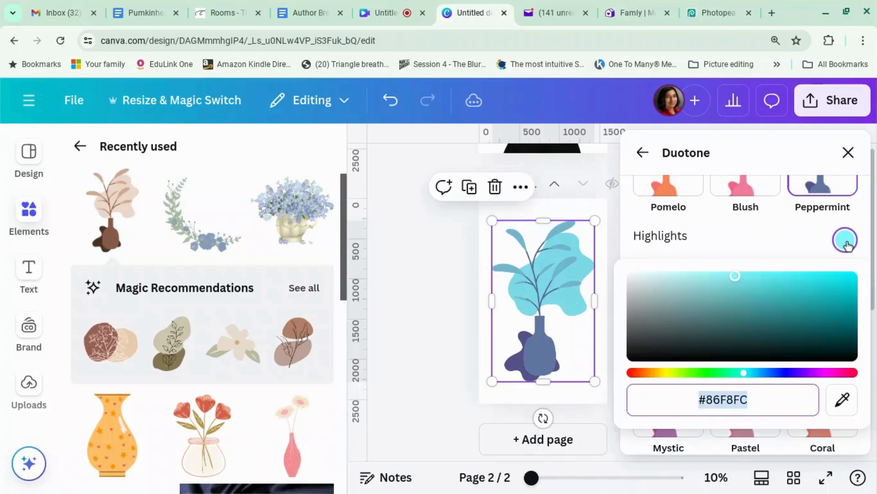
left_click(842, 399)
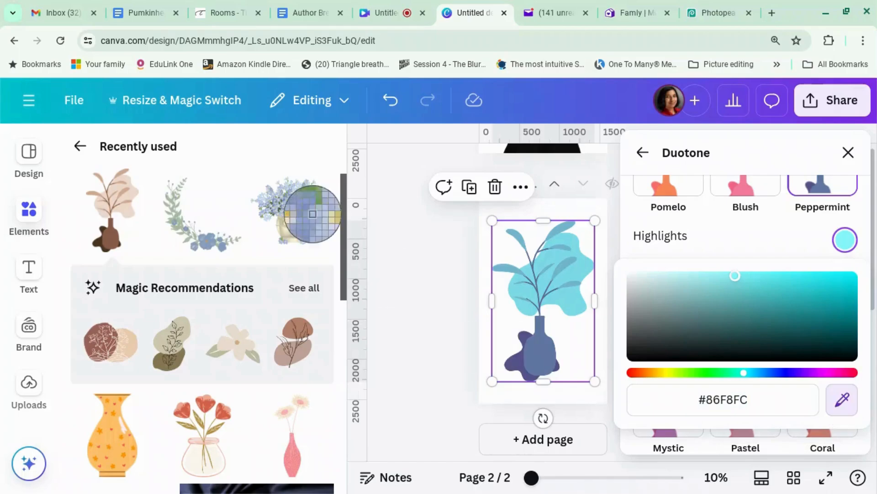
left_click(286, 188)
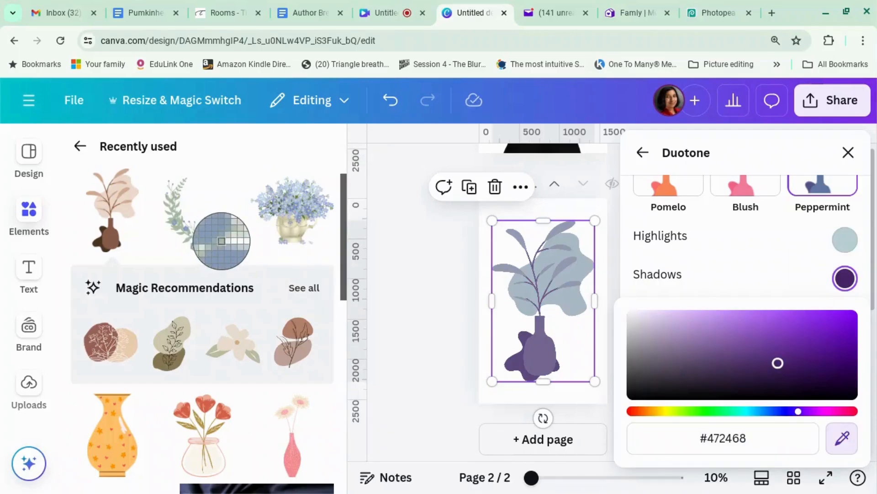
left_click(219, 246)
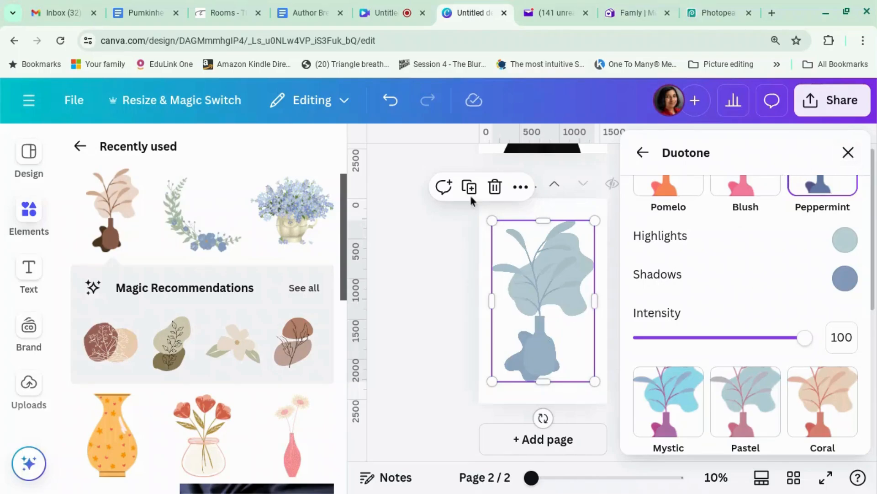
Search the elements for "blur" and delete the recoloured vase from page 2.
left_click(80, 147)
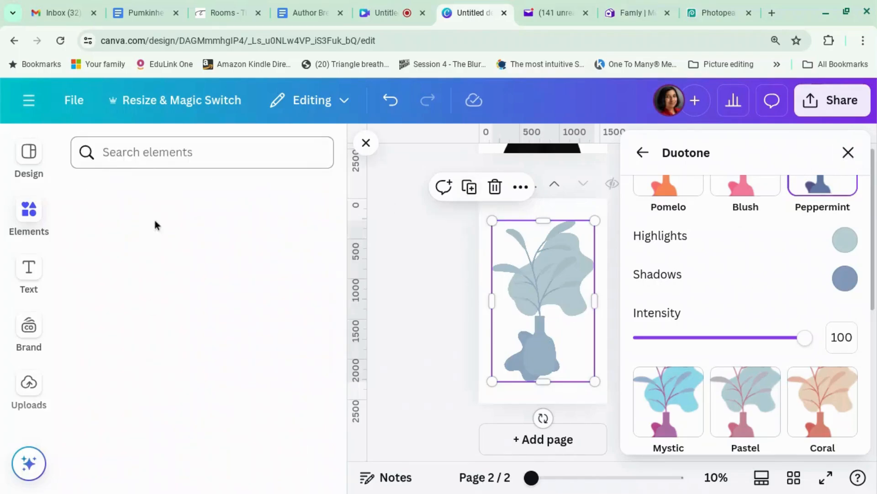
left_click(180, 151)
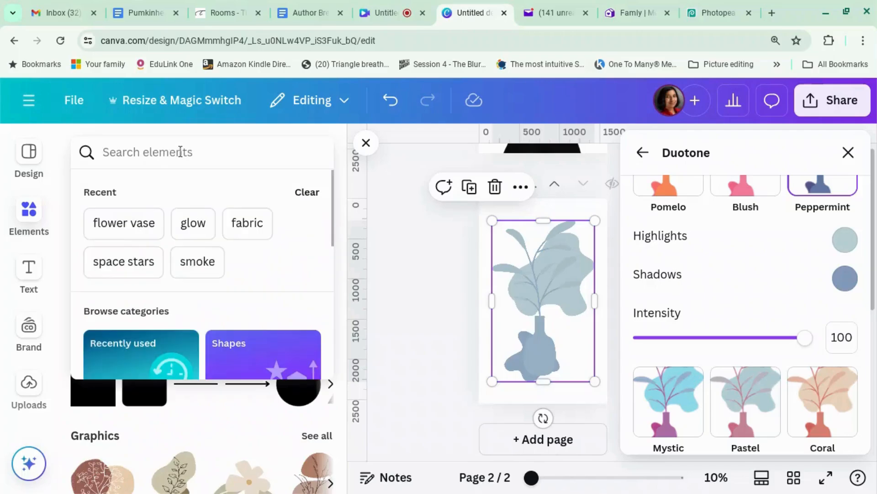
type("blur")
key("Return")
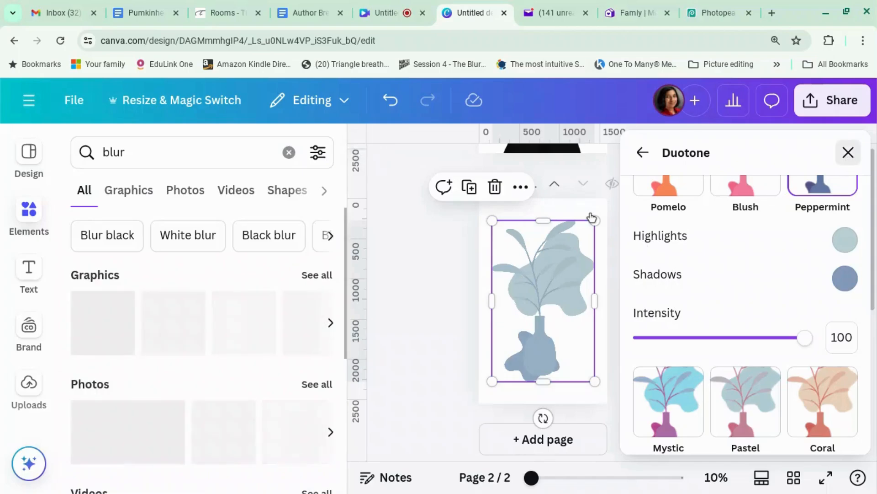
left_click(848, 154)
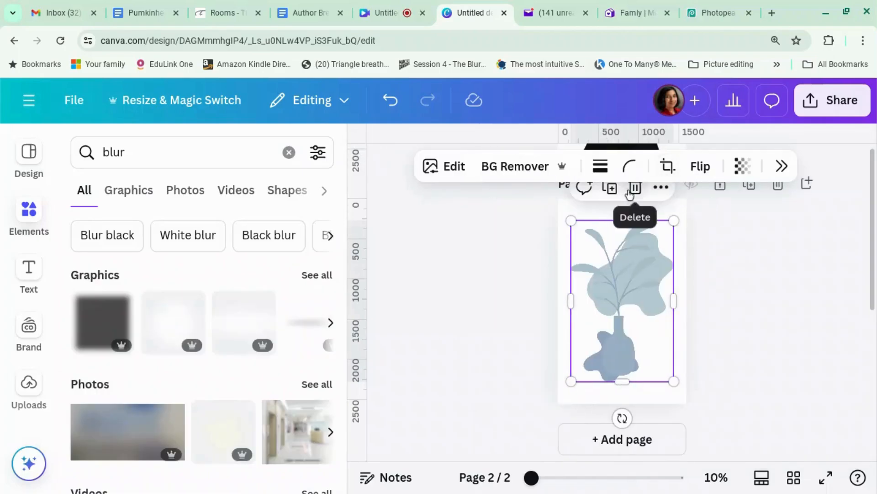
left_click(635, 188)
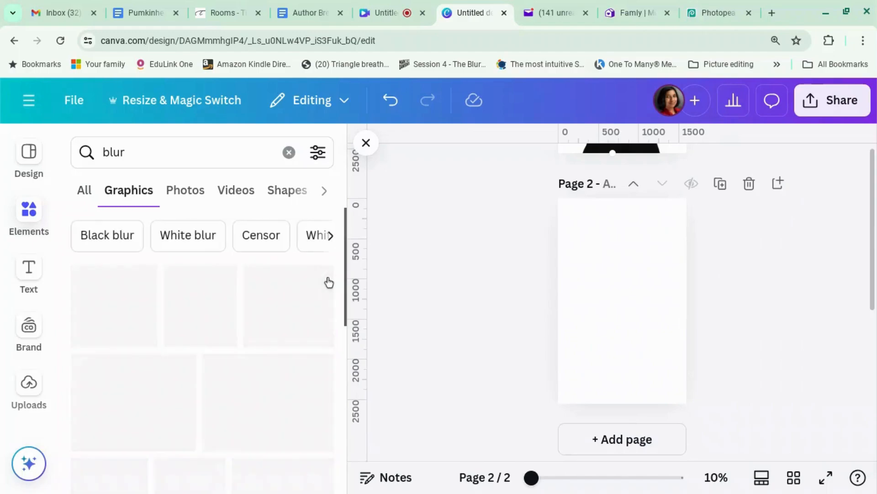
Place the grey blurred circle from the blur graphics on page 2.
scroll(311, 284, "down", 1)
scroll(311, 284, "down", 5)
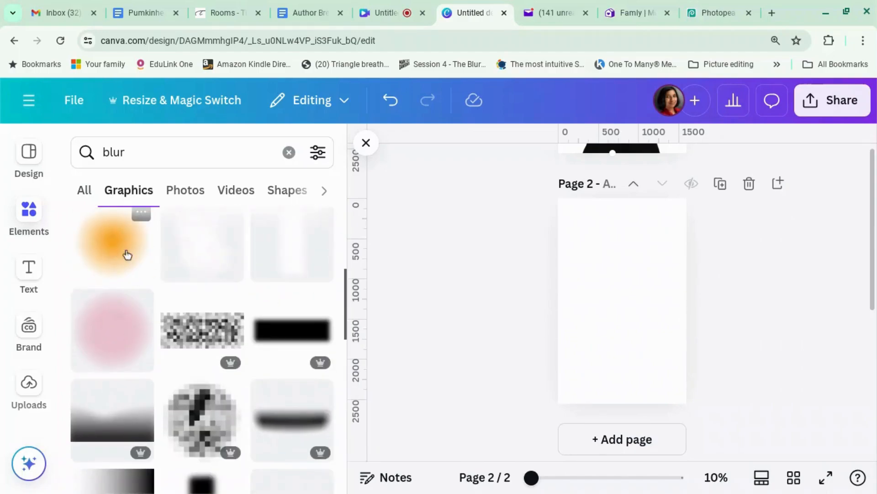
scroll(113, 252, "down", 3)
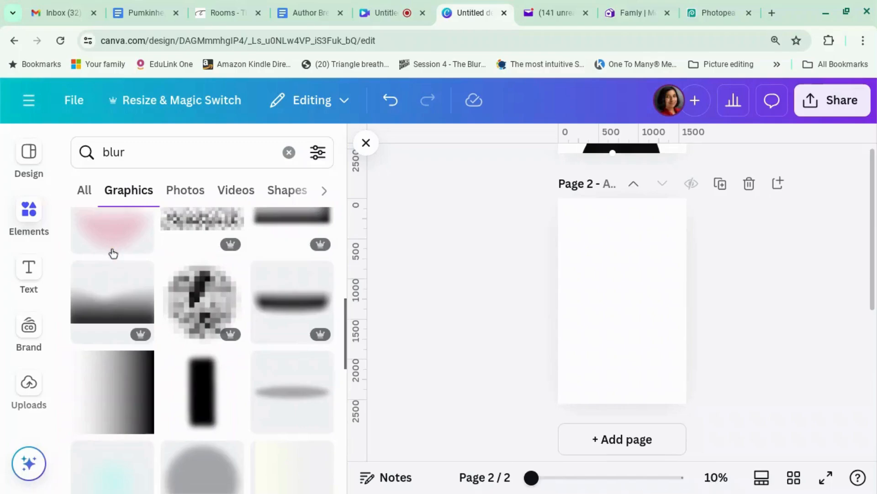
scroll(114, 253, "down", 3)
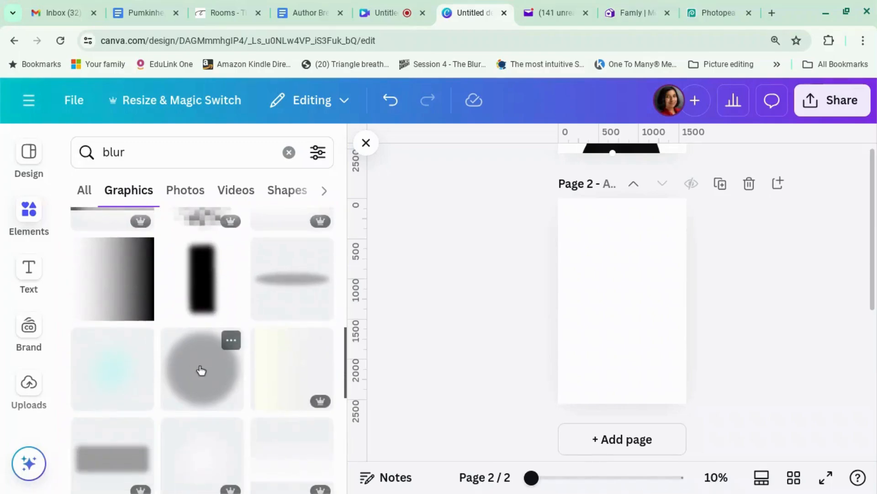
left_click(201, 370)
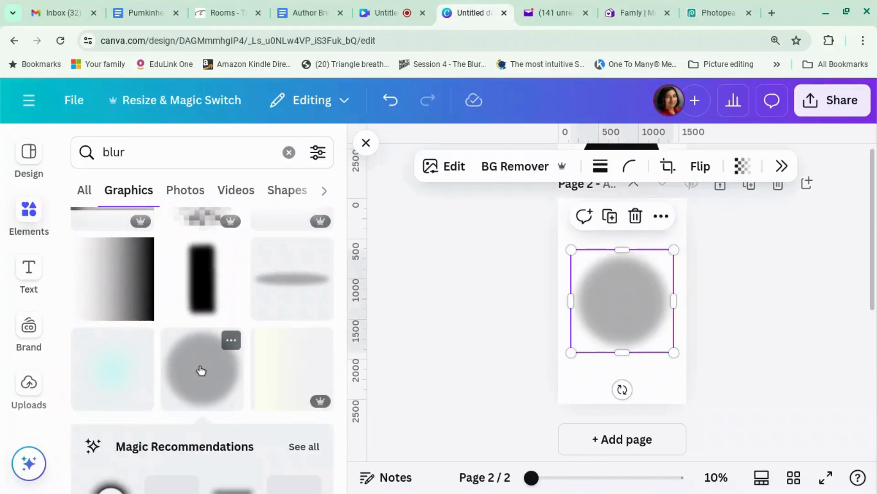
Try the beige gradient graphic over the grey blurred circle on page 2 and remove it again.
scroll(201, 370, "down", 6)
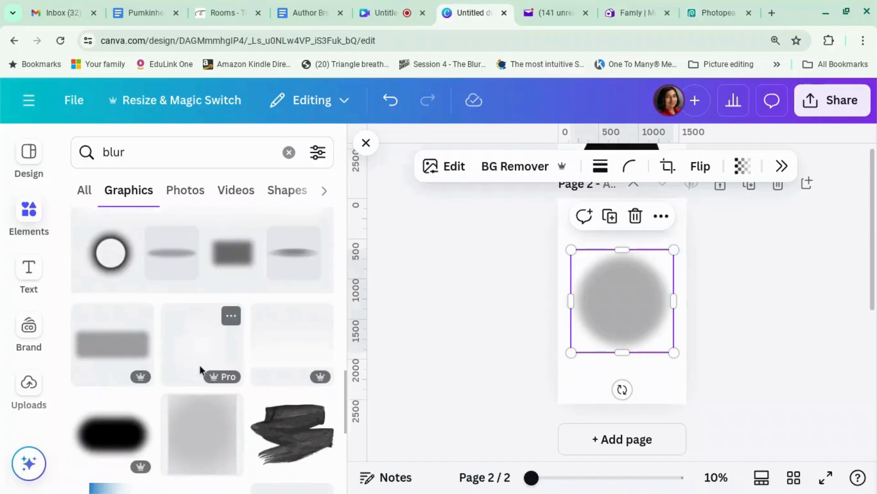
scroll(201, 368, "down", 6)
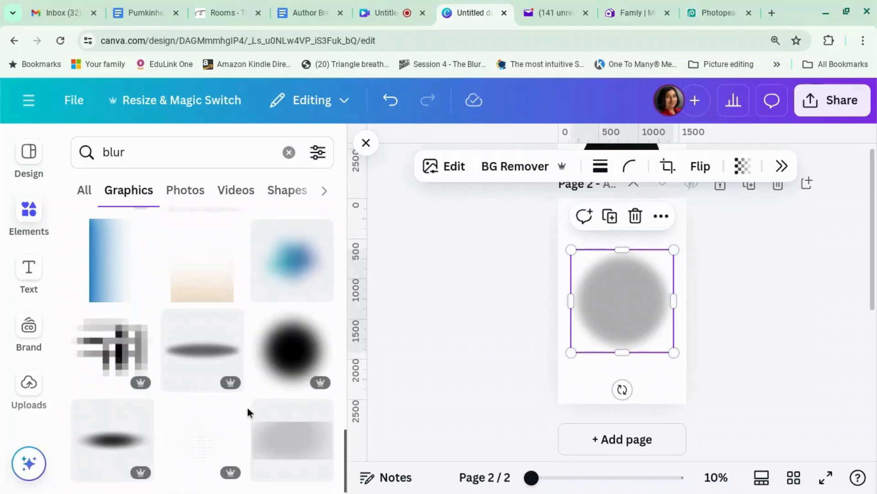
left_click(213, 285)
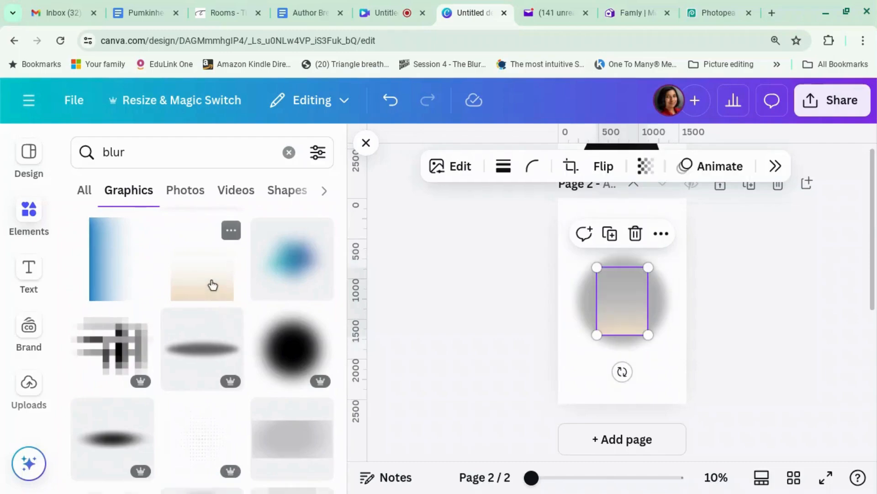
left_click_drag(611, 306, 617, 370)
left_click(640, 304)
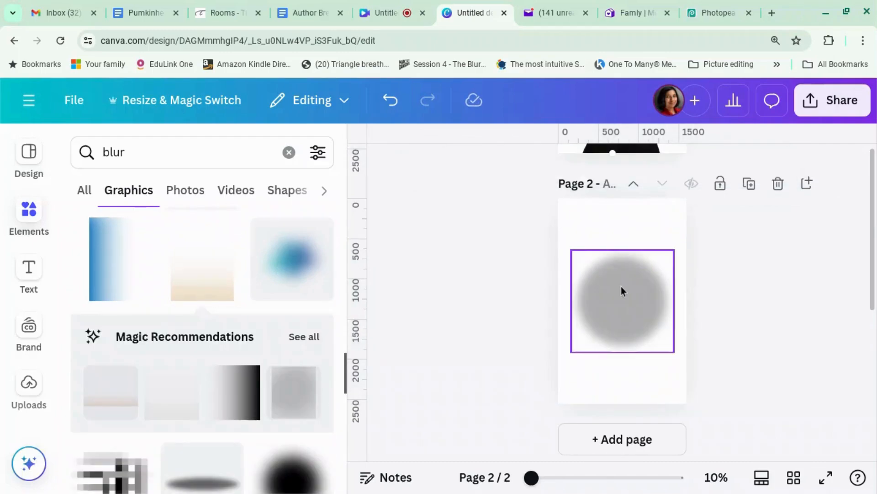
left_click(621, 286)
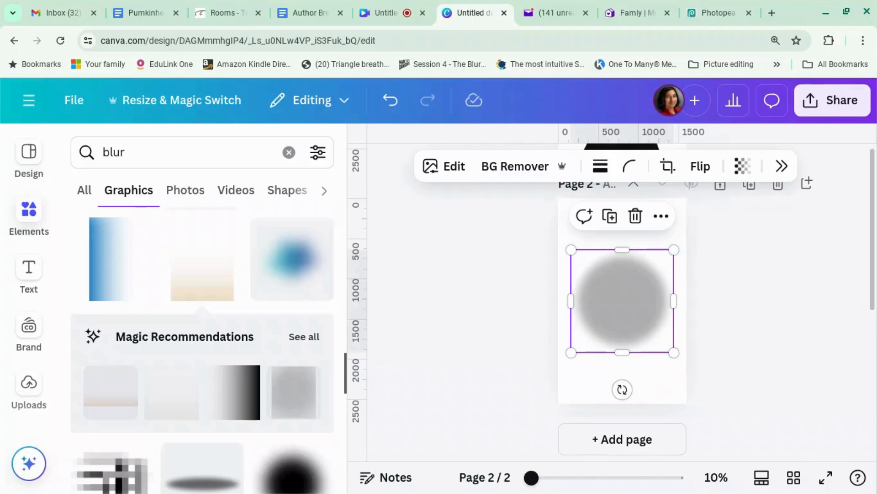
left_click(466, 286)
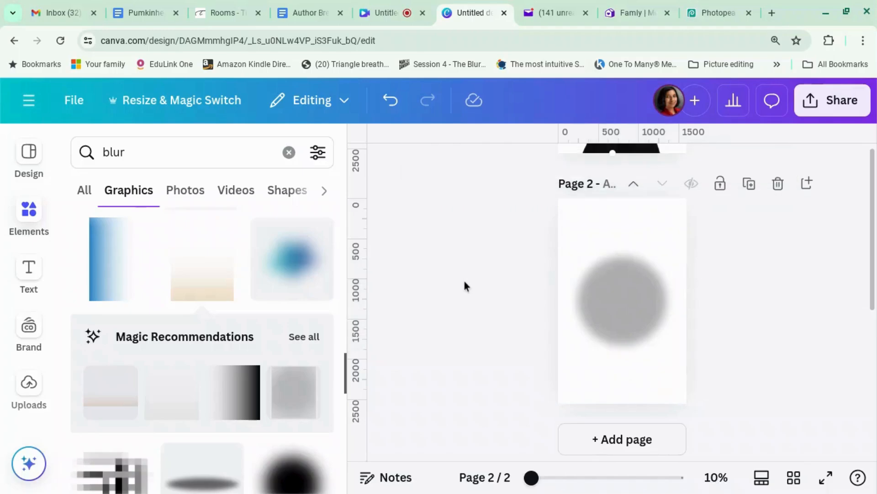
Delete page 2 and bring up the Download option among the silhouette design's sharing options.
scroll(464, 280, "up", 3)
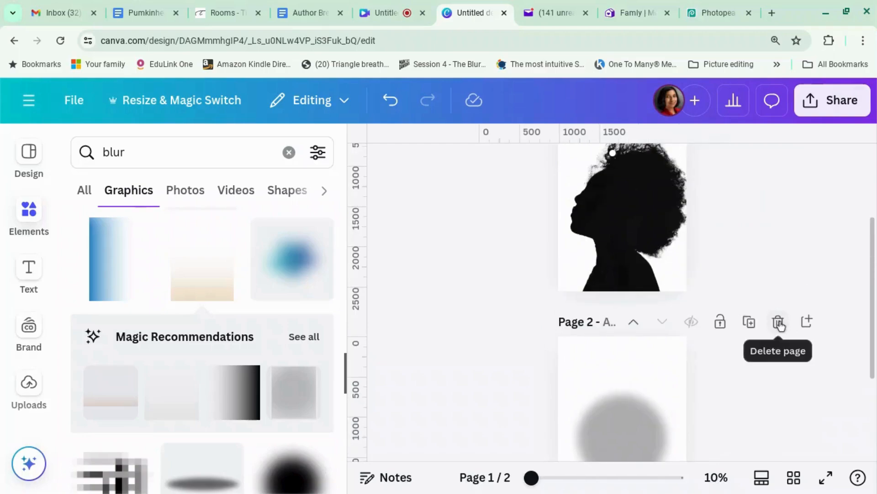
left_click(778, 320)
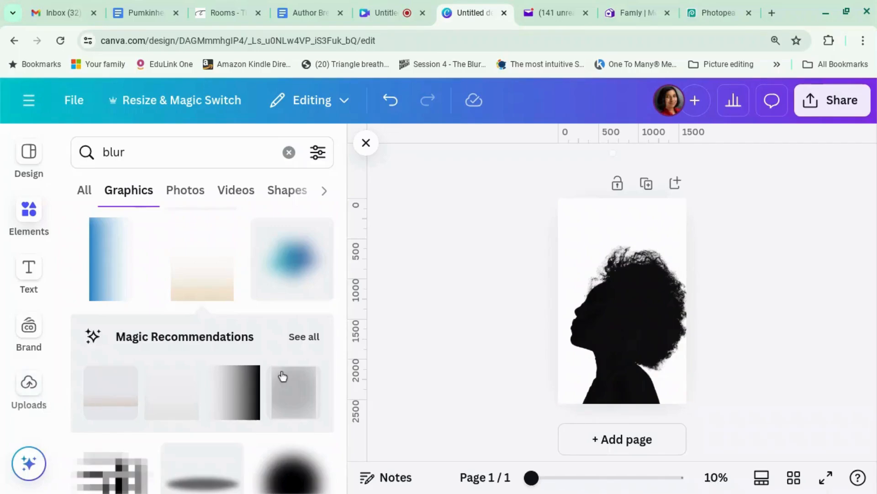
left_click(365, 144)
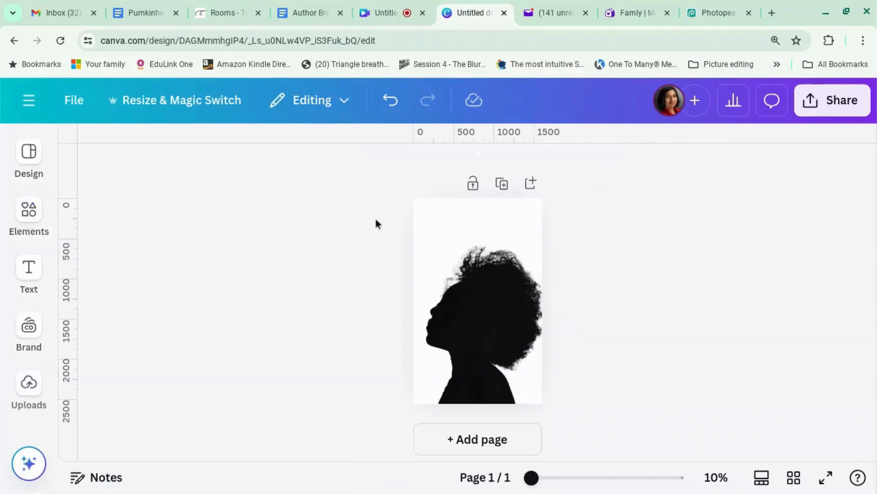
left_click(832, 109)
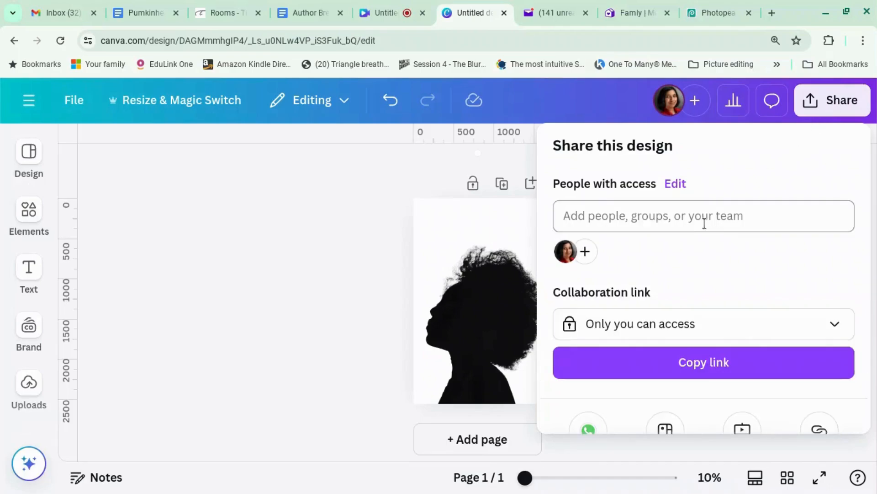
scroll(688, 236, "down", 5)
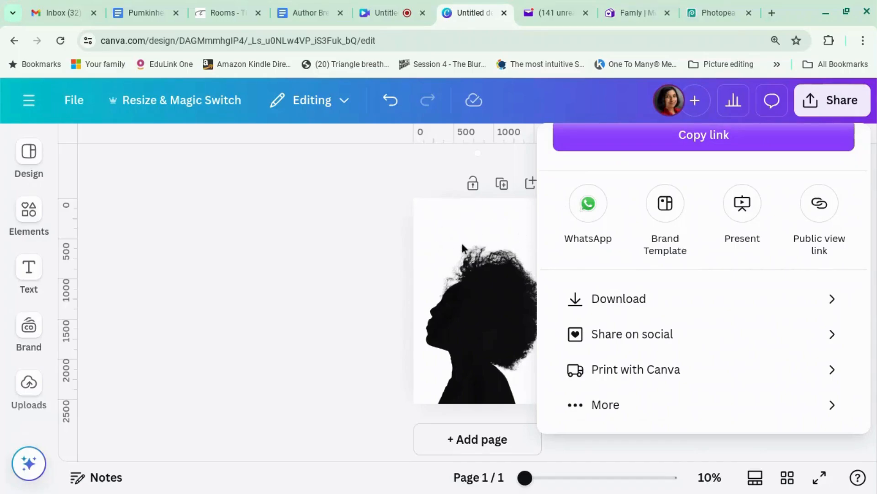
Switch to Photopea and reload it to discard the open project and return to its start page.
left_click(716, 15)
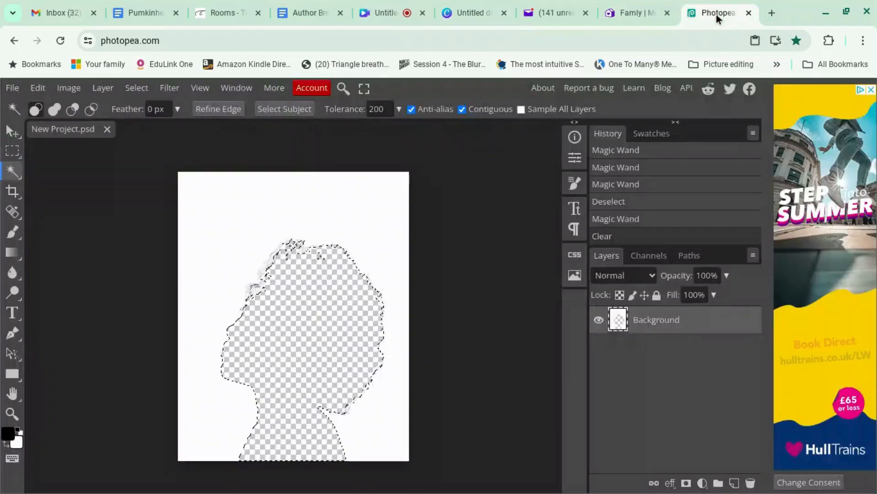
key("ctrl+r")
left_click(555, 122)
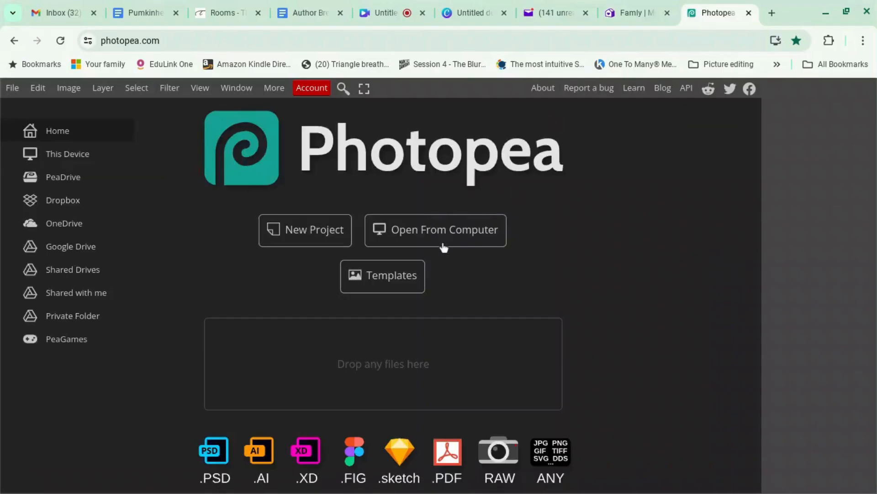
Create a new project from the Insta Portrait preset, 1080 x 1350 px, with a white background.
left_click(309, 239)
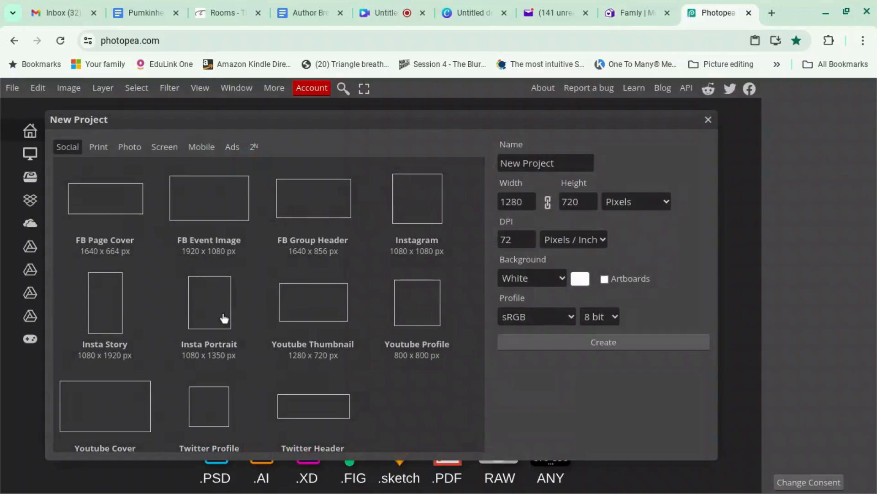
left_click(222, 318)
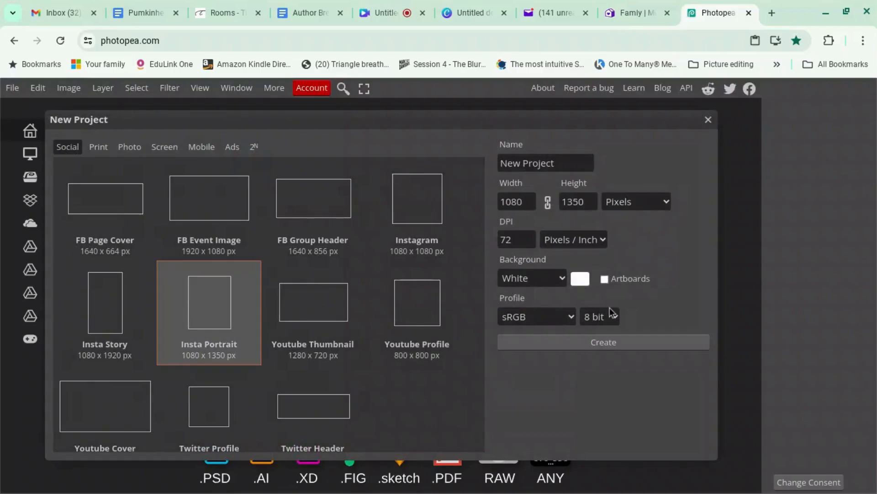
left_click(599, 344)
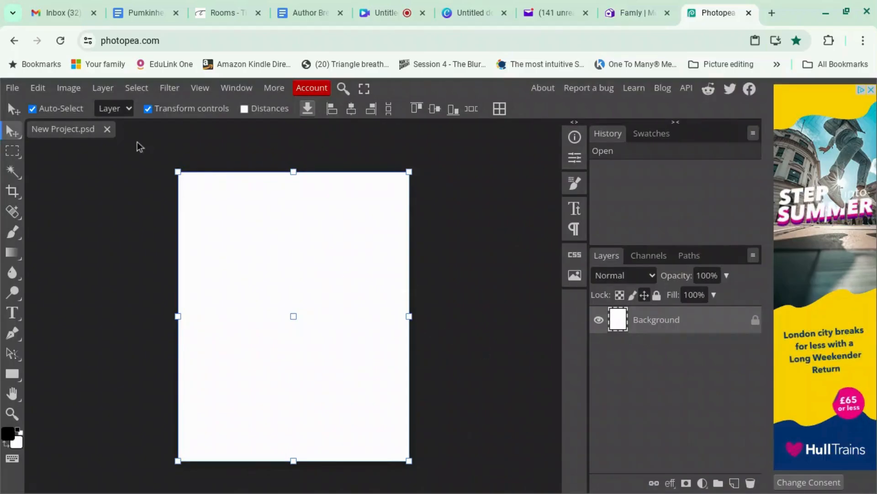
Place the black silhouette image woman in profile2 in the project and merge it with the Background layer.
left_click(13, 87)
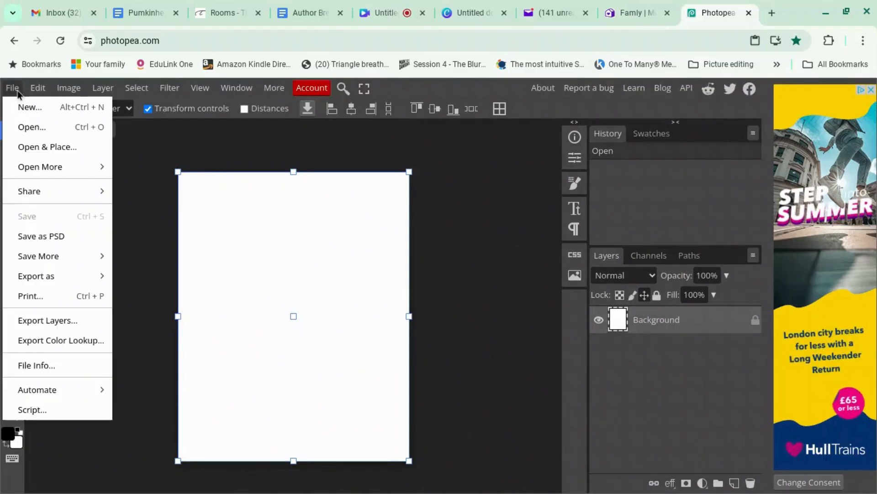
left_click(33, 147)
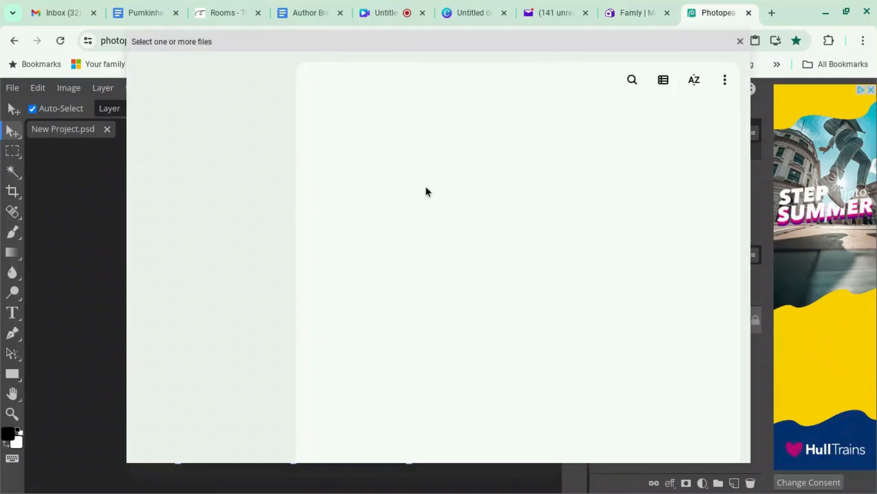
left_click(397, 344)
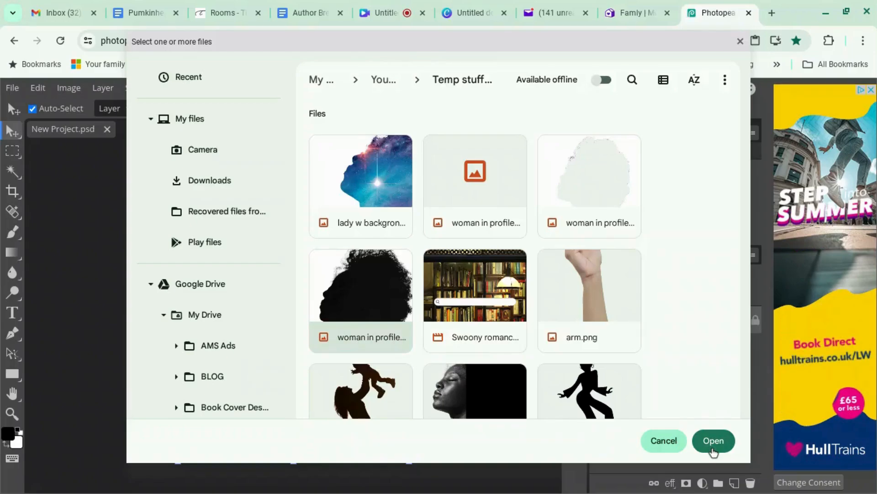
left_click(712, 441)
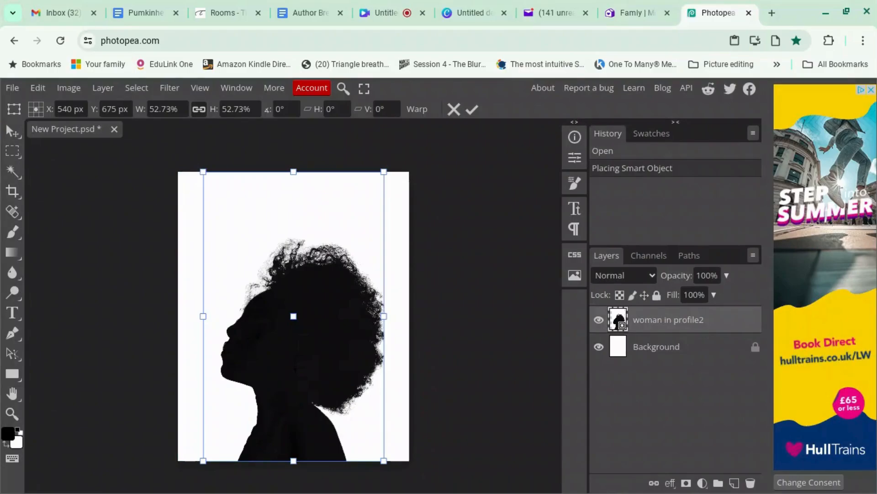
key("Return")
key("ctrl+e")
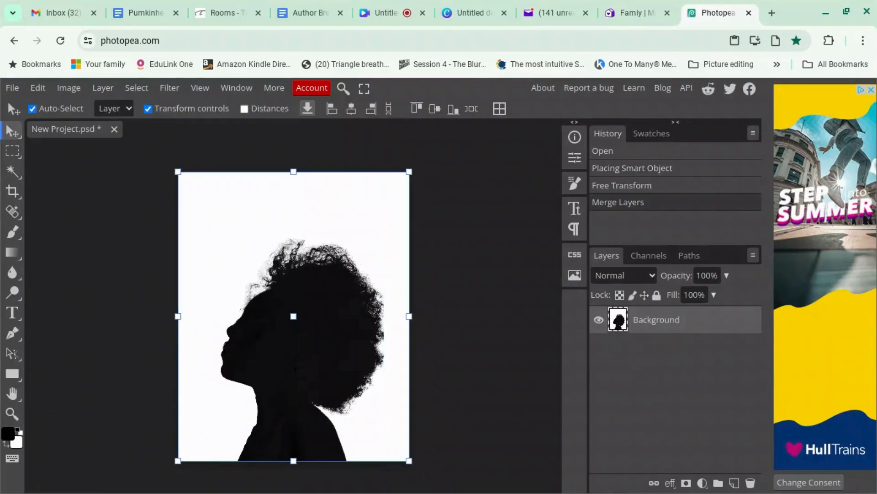
left_click(478, 387)
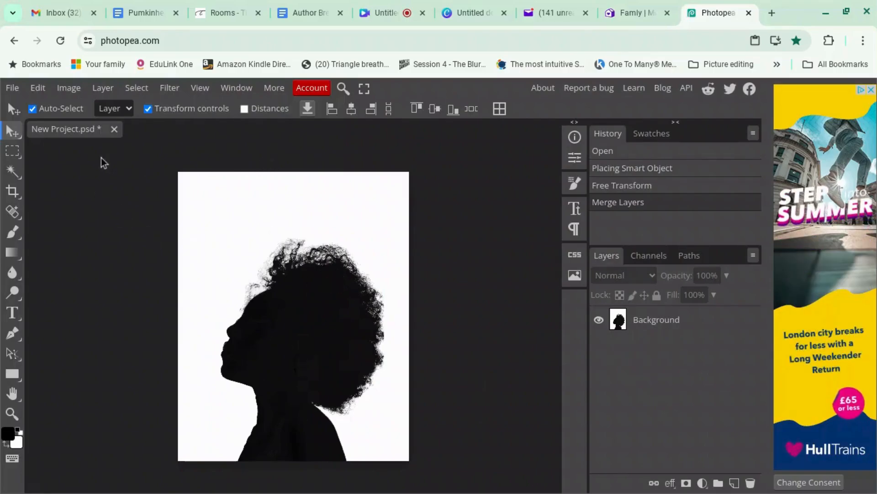
Select the black silhouette on the Background layer with the Magic Wand at tolerance 200 and delete it to leave a transparent cut-out.
left_click(14, 173)
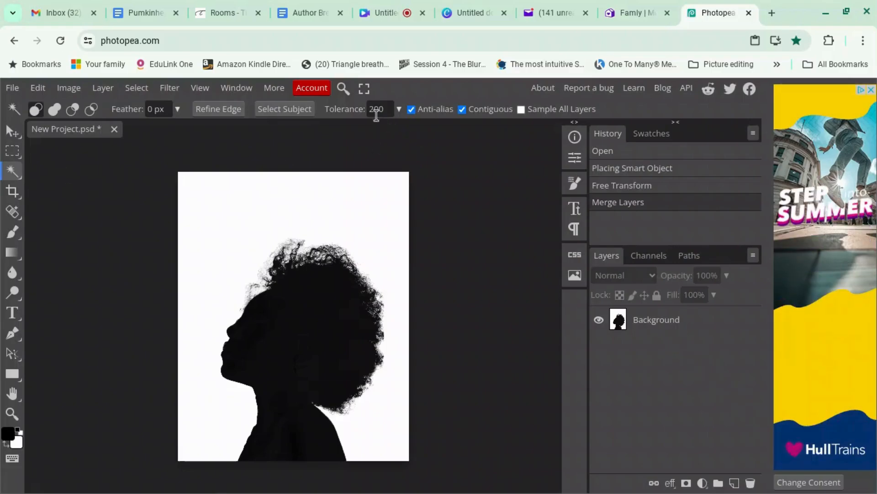
left_click(382, 111)
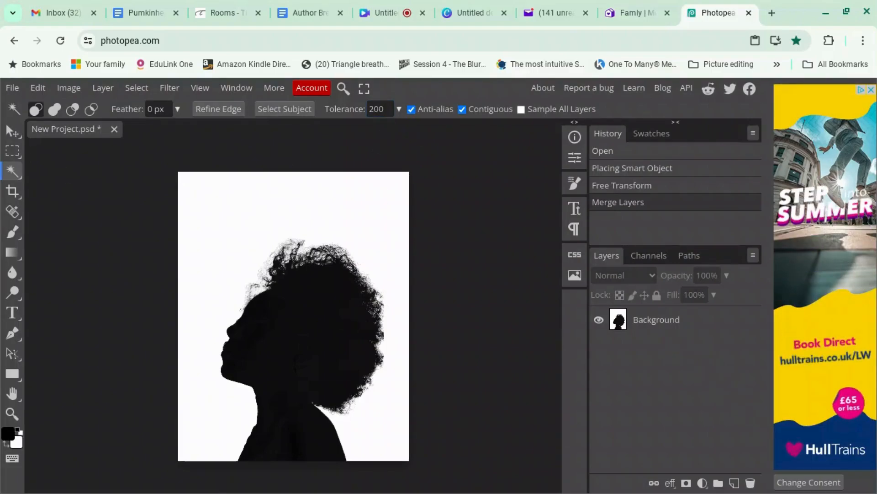
left_click(350, 325)
left_click(350, 325)
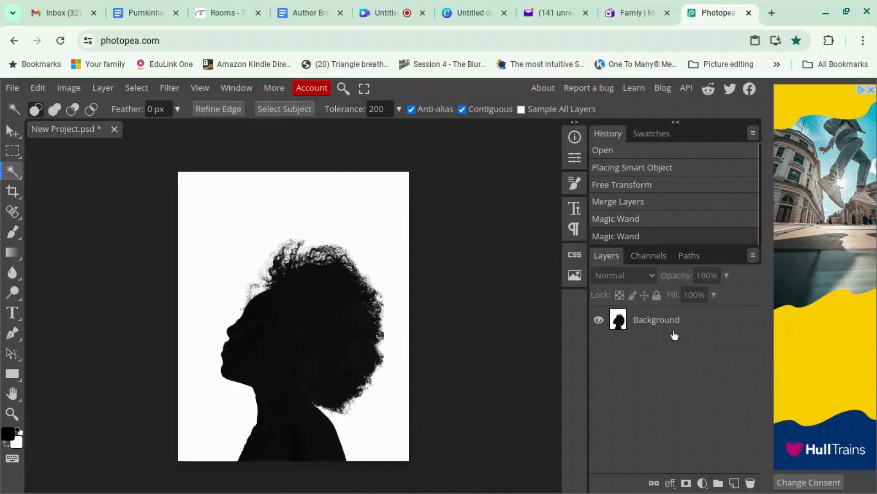
left_click(673, 334)
left_click(298, 348)
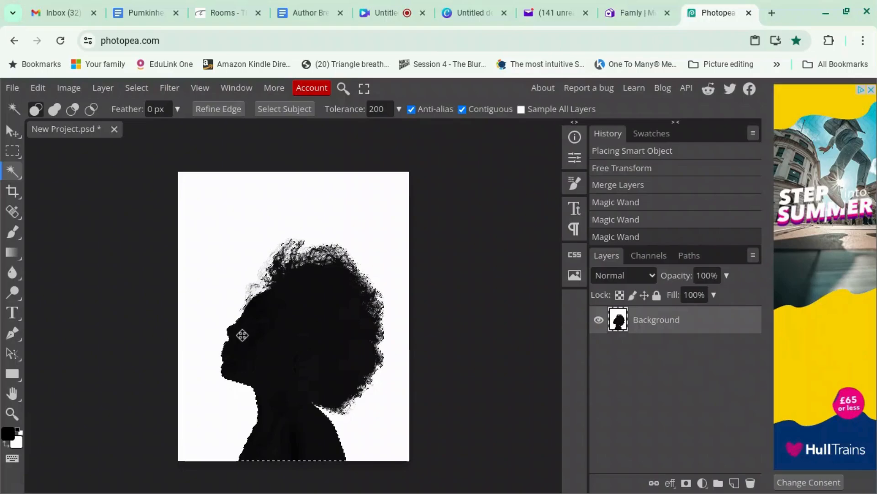
scroll(303, 404, "up", 1)
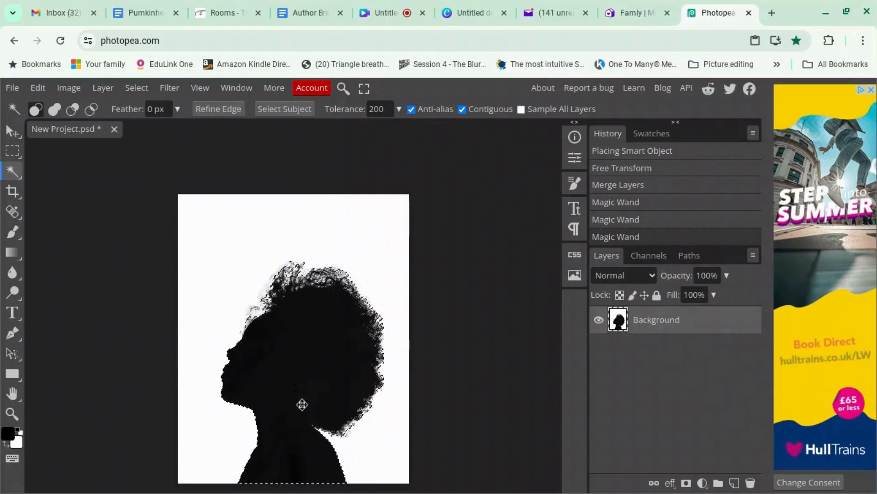
key("Delete")
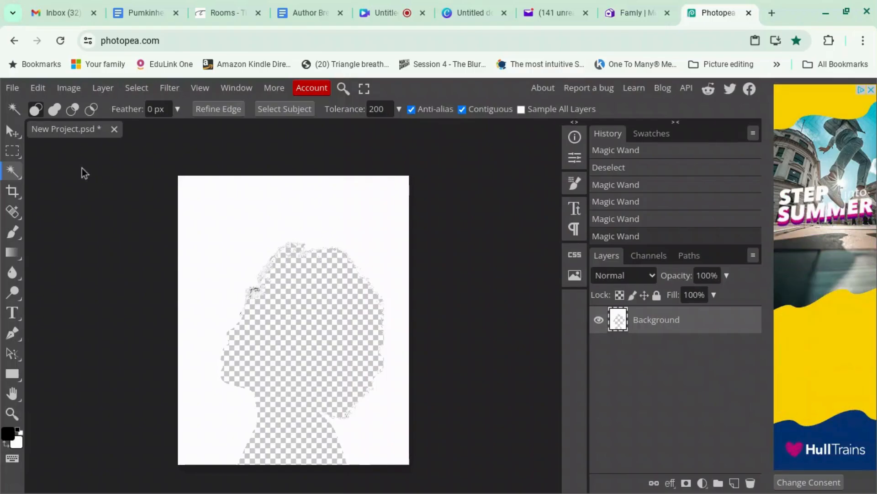
Switch back to the silhouette design in Canva, close its sharing options and add a blank page 2.
left_click(13, 88)
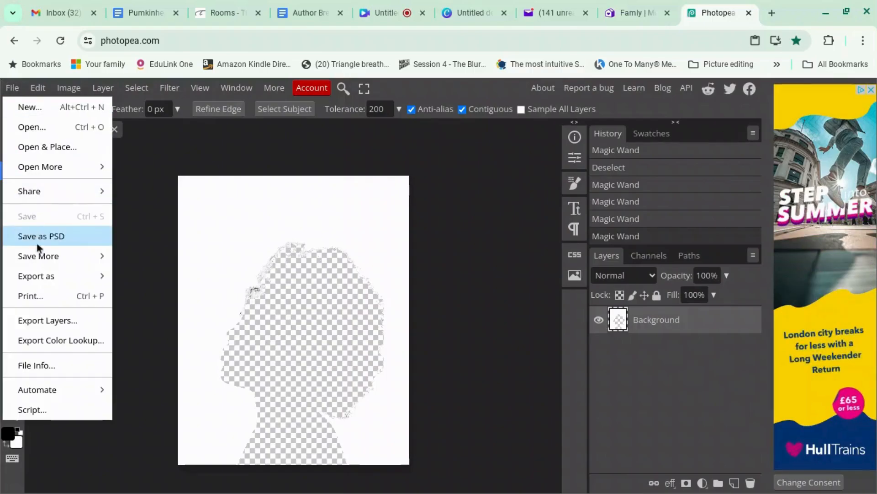
left_click(467, 13)
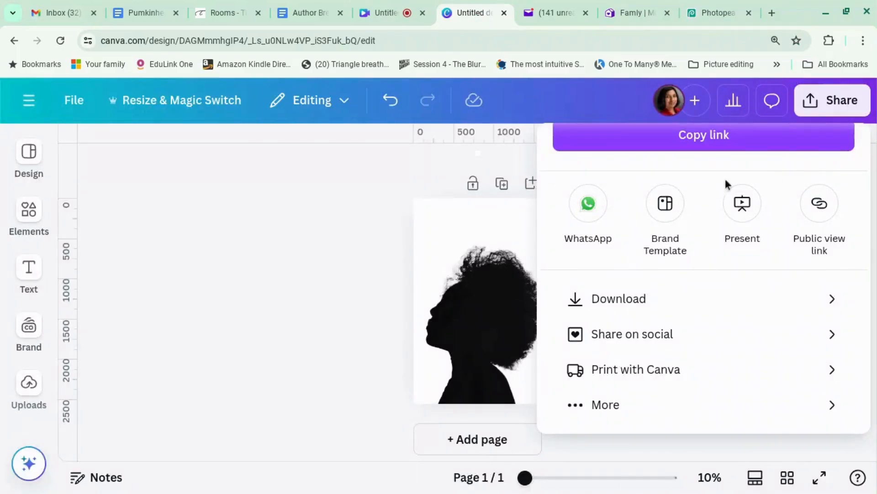
left_click(376, 227)
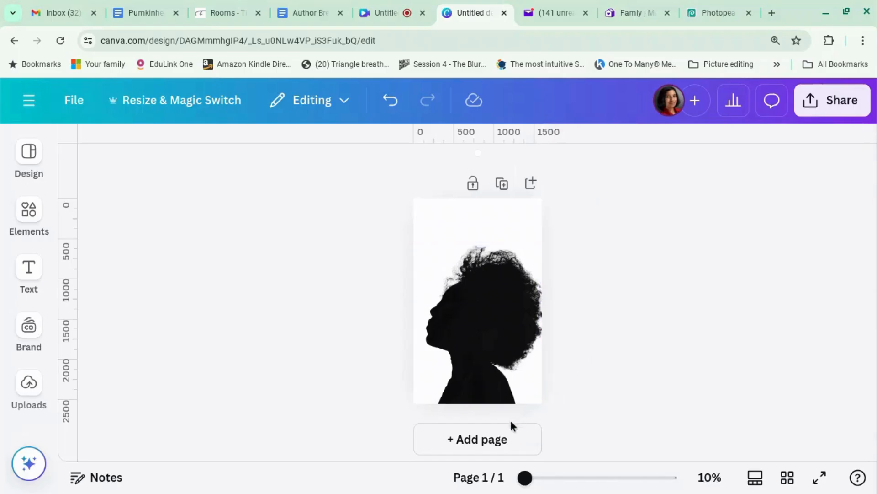
left_click(513, 437)
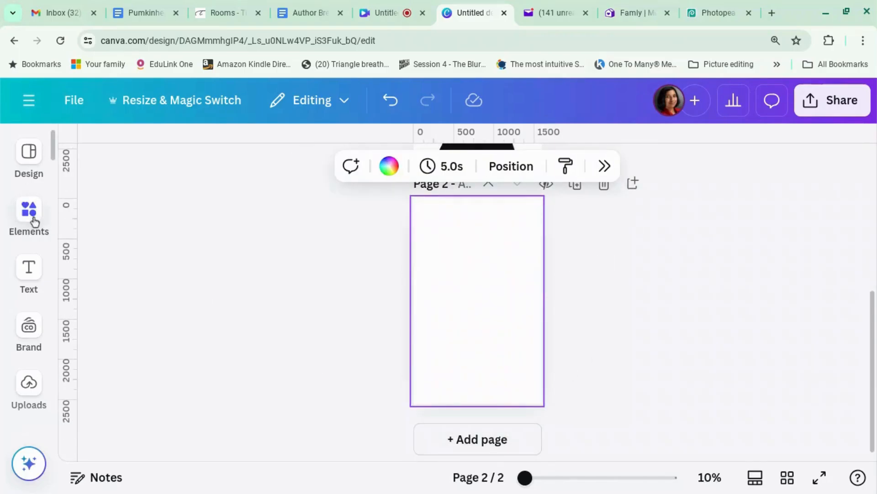
Add the uploaded white silhouette cut-out to page 2 and enlarge it to cover most of the page.
left_click(27, 385)
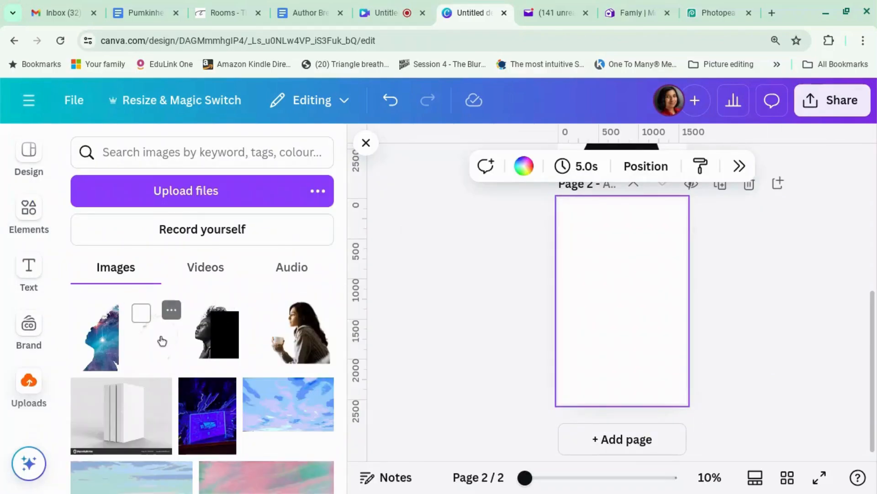
left_click(162, 341)
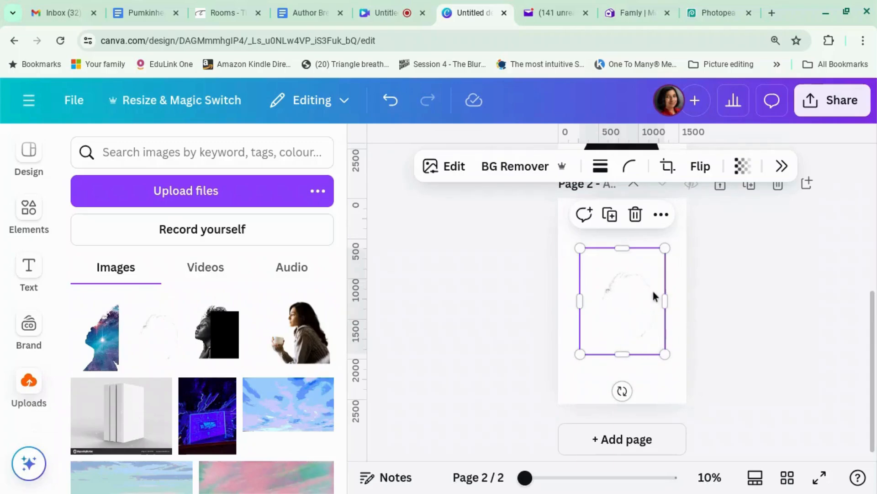
left_click_drag(580, 248, 540, 198)
left_click_drag(666, 354, 688, 381)
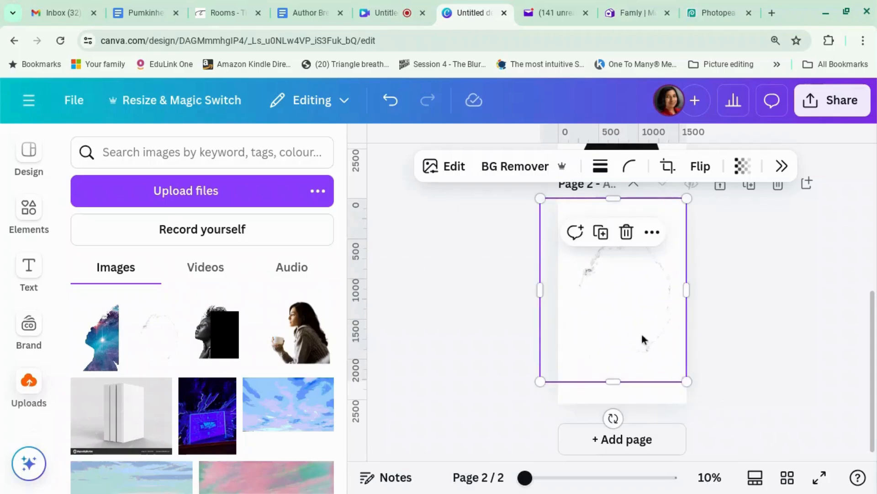
left_click_drag(641, 331, 652, 342)
left_click(768, 341)
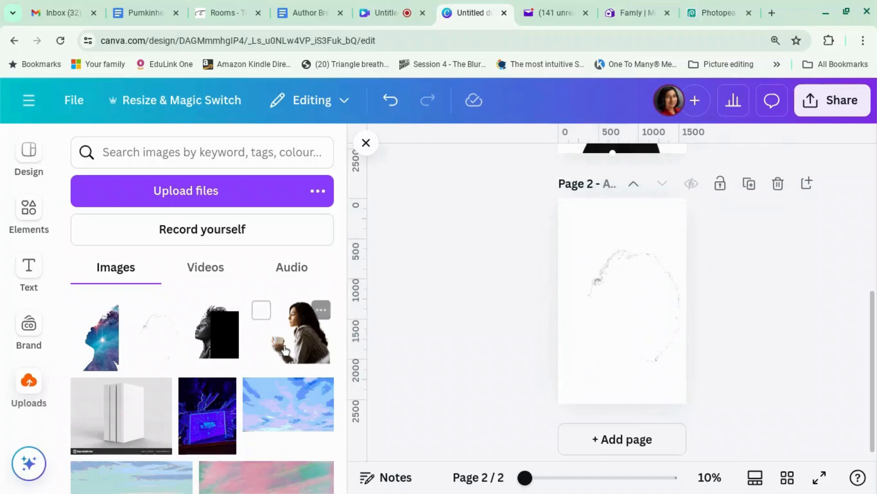
Drop the recently used galaxy photo onto the enlarged cut-out on page 2.
left_click(29, 215)
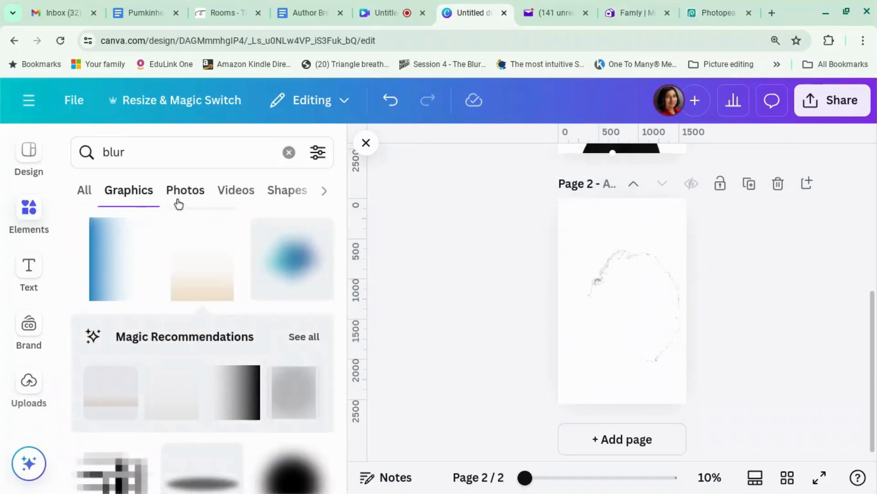
left_click(289, 153)
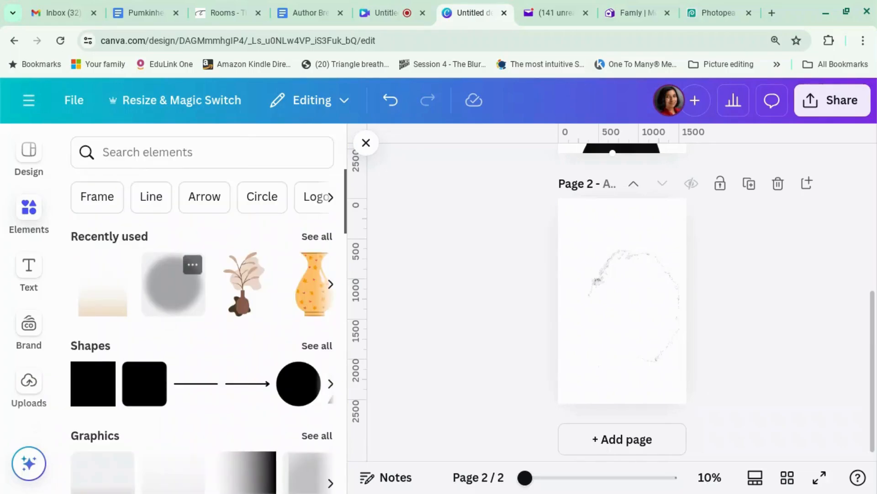
left_click(317, 241)
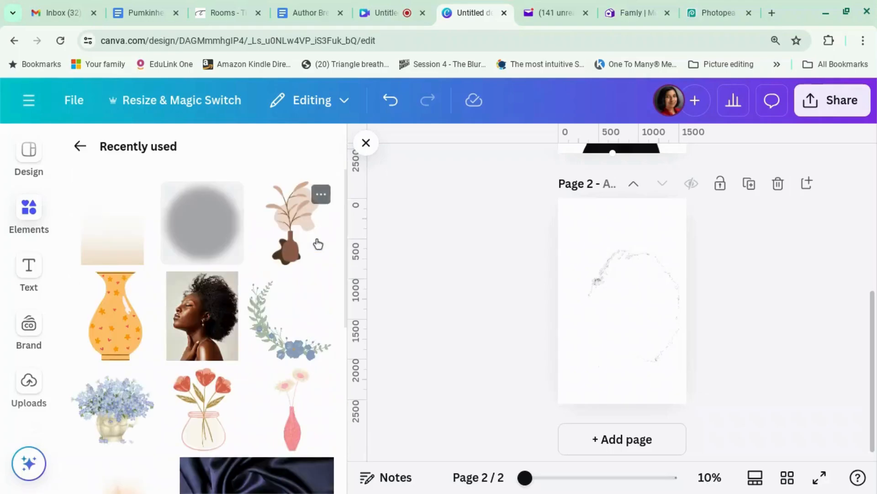
scroll(222, 363, "down", 5)
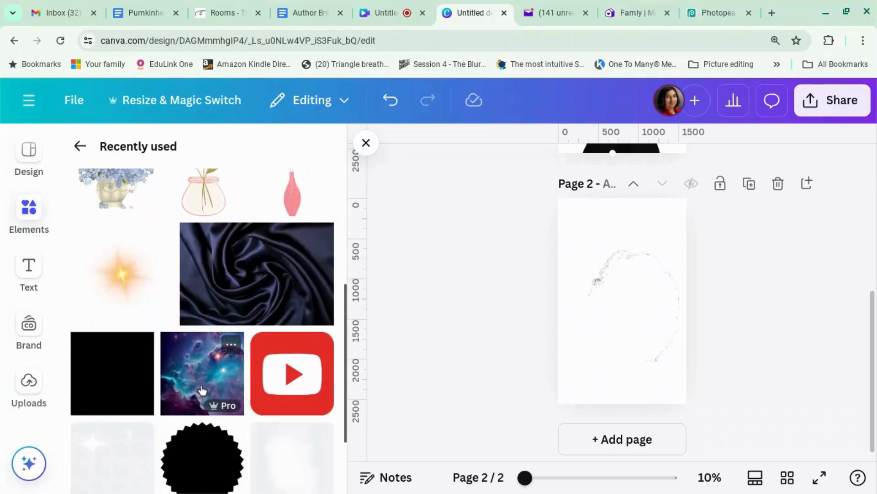
left_click_drag(201, 392, 455, 339)
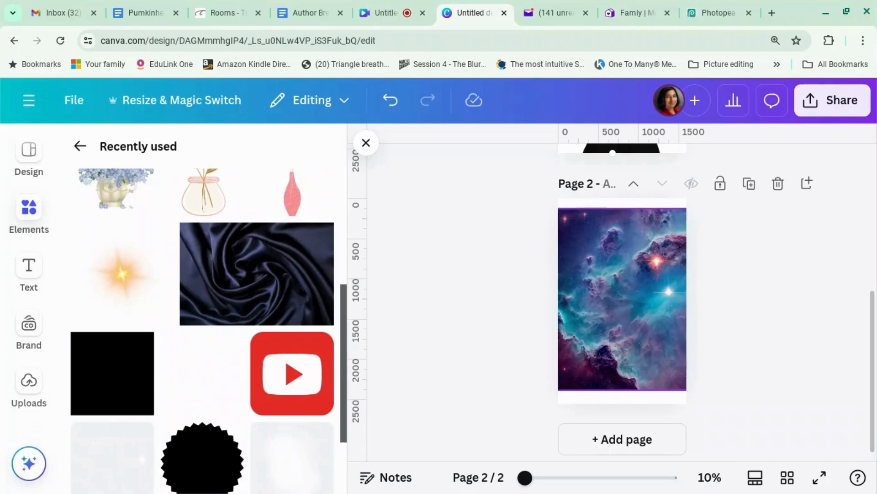
Inspect the layer order of page 2 and move the galaxy photo until its right edge meets the page edge.
right_click(621, 302)
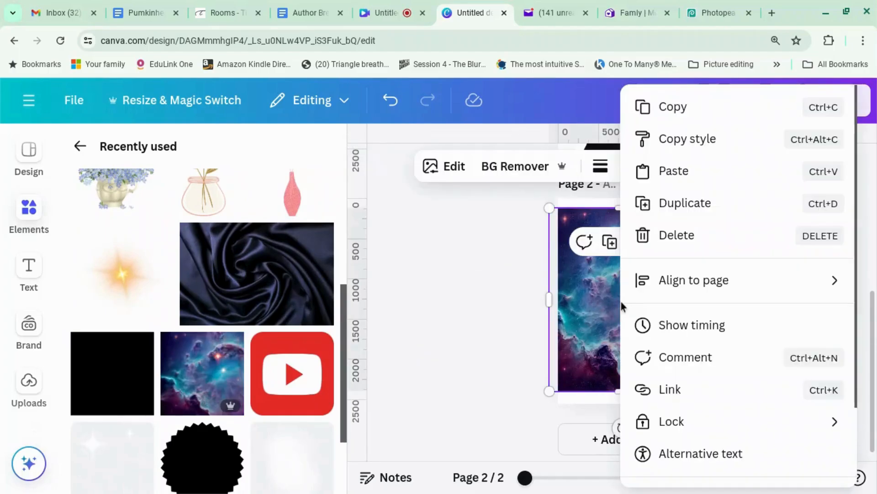
left_click(676, 276)
left_click(666, 167)
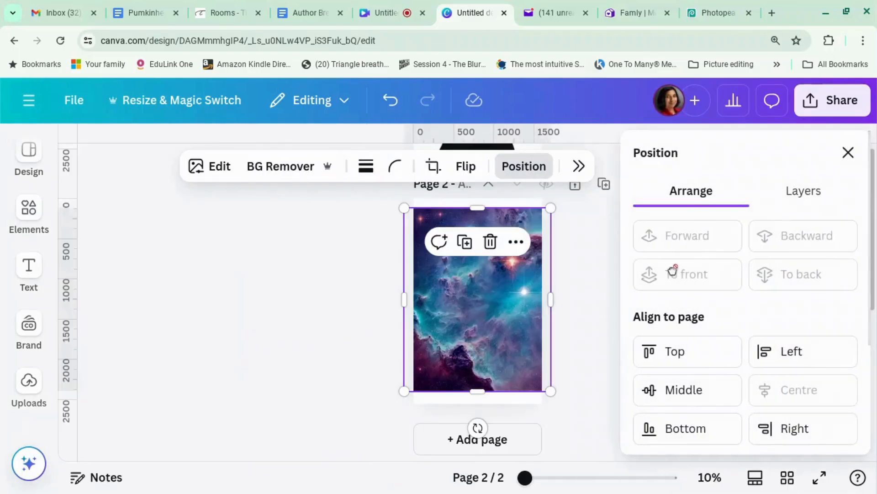
left_click(804, 192)
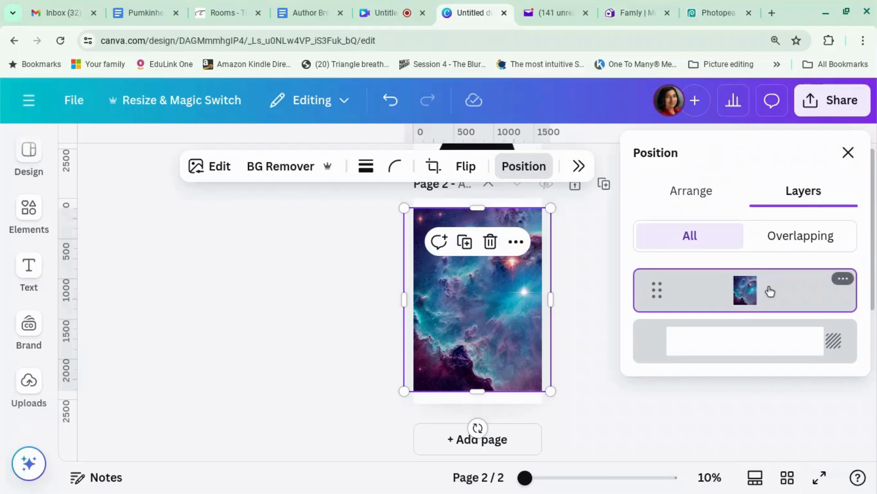
left_click_drag(511, 288, 503, 259)
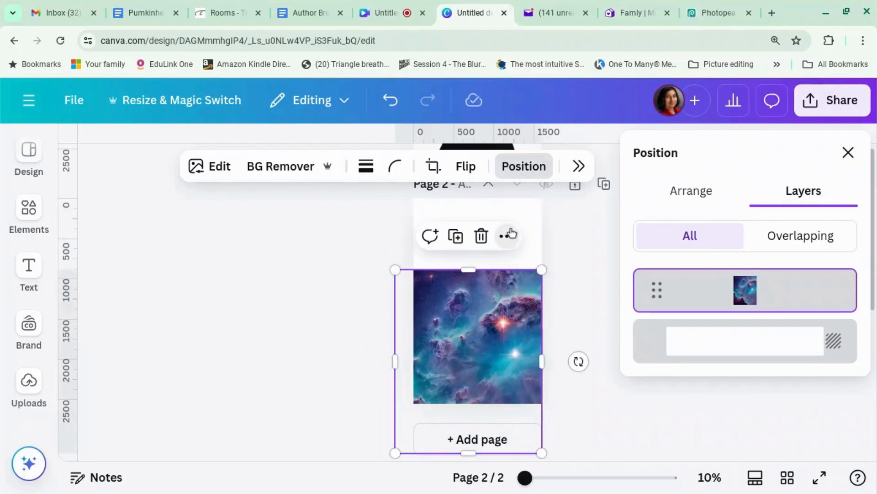
Add the uploaded white silhouette cut-out again on top of the galaxy photo on page 2.
left_click(40, 383)
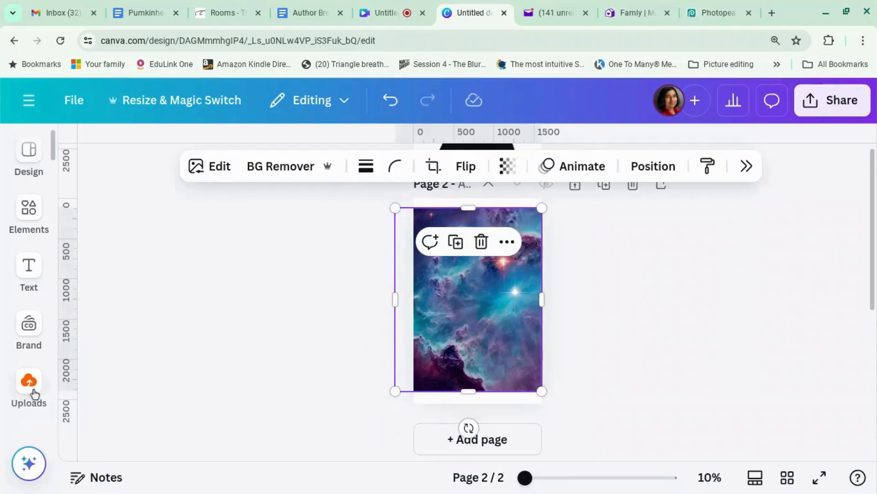
left_click(35, 393)
left_click(161, 331)
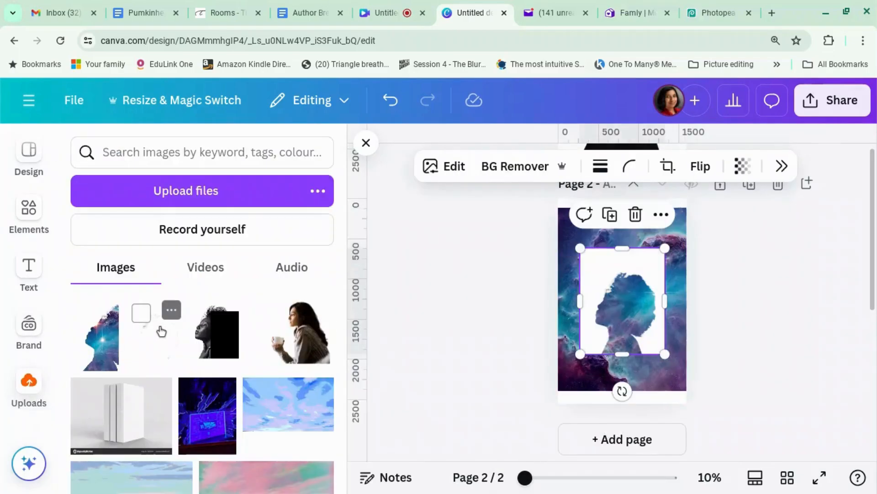
left_click(802, 301)
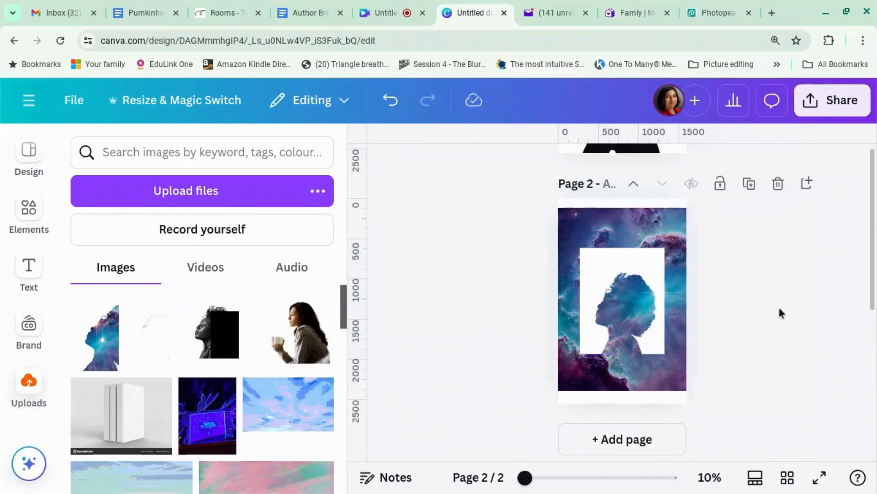
Enlarge the upper silhouette cut-out over page 2 and extend the galaxy photo behind it up to the page's top edge.
left_click(645, 283)
left_click_drag(581, 249, 538, 196)
left_click_drag(663, 352, 681, 389)
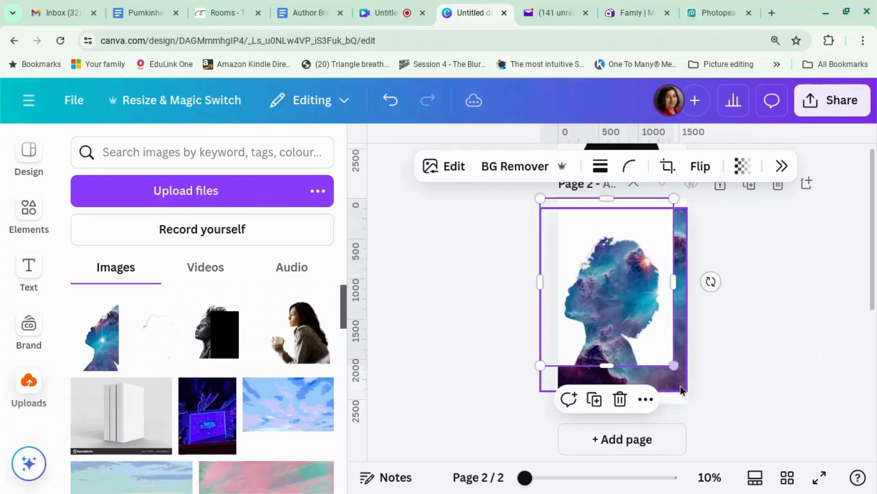
left_click(672, 387)
left_click_drag(616, 401, 615, 403)
left_click_drag(647, 342, 649, 324)
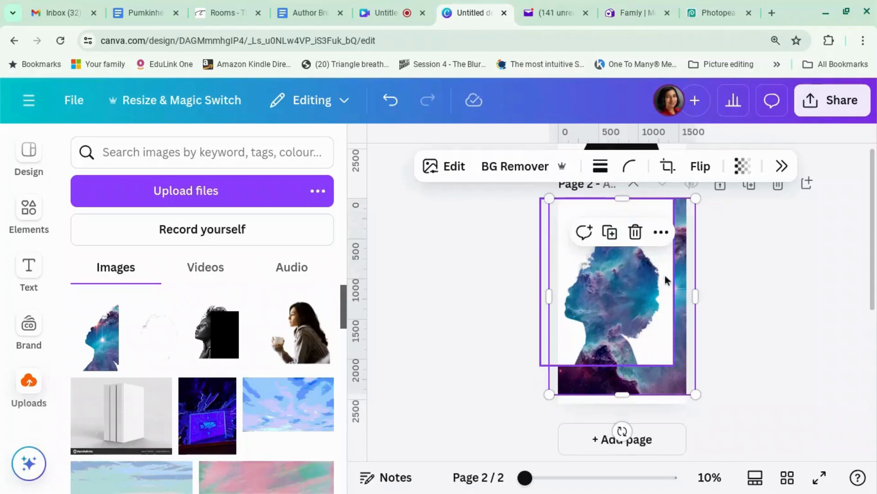
Move the silhouette cut-out towards the page's right edge, enlarge it beyond the page width, and adjust its position.
left_click(666, 338)
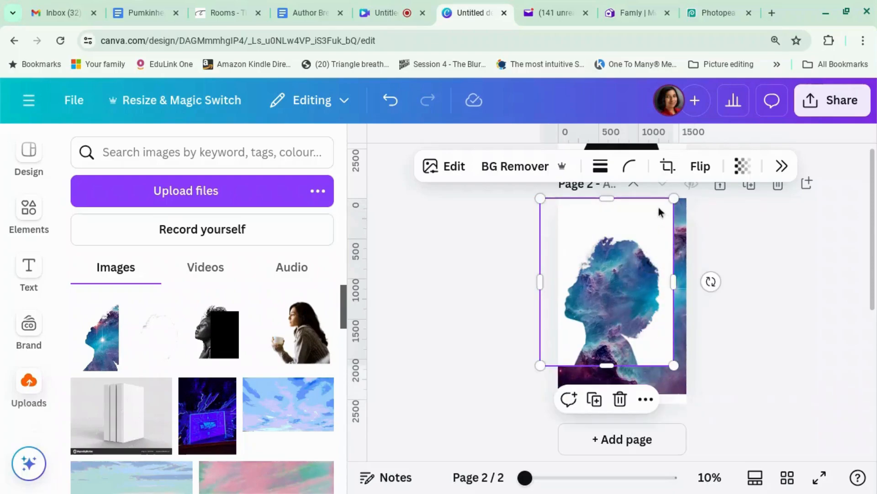
left_click_drag(663, 339, 673, 349)
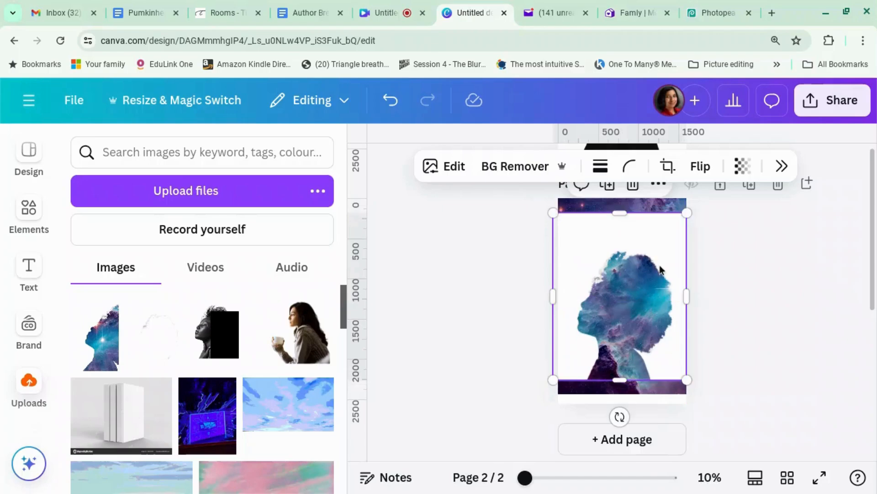
left_click_drag(554, 211, 527, 182)
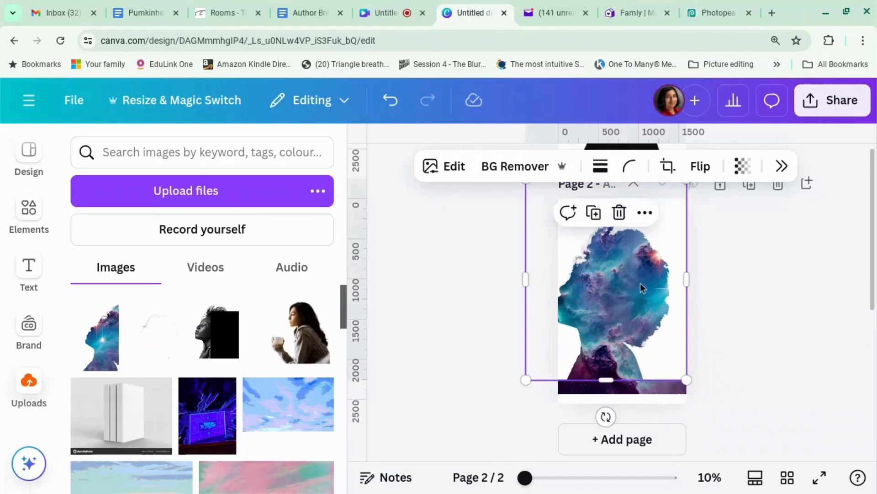
left_click_drag(640, 284, 622, 284)
left_click(794, 283)
Resize the galaxy photo on page 2 and move it behind the silhouette opening so it fills the head and shoulders.
left_click_drag(622, 377, 563, 383)
left_click_drag(632, 404, 860, 402)
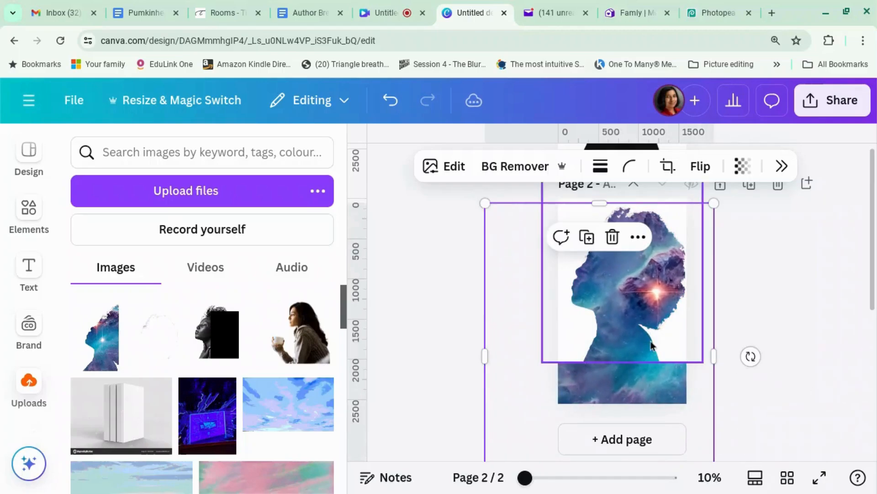
left_click_drag(606, 383, 537, 351)
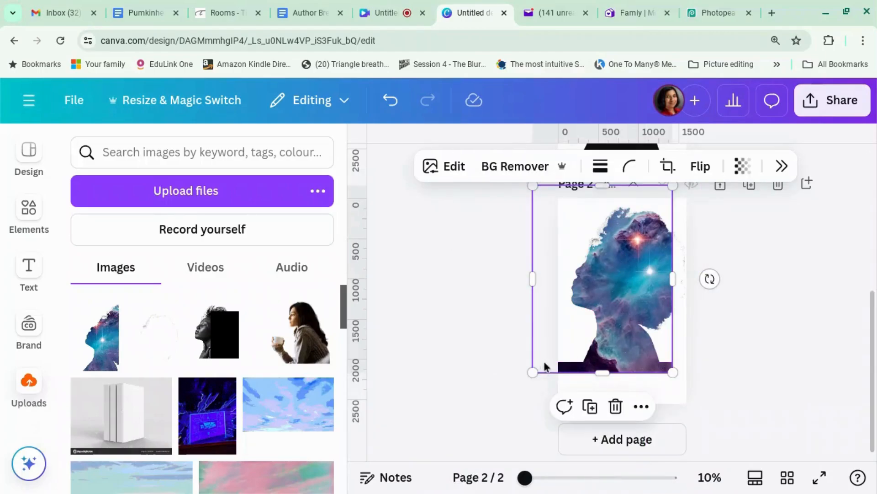
left_click_drag(555, 369, 582, 364)
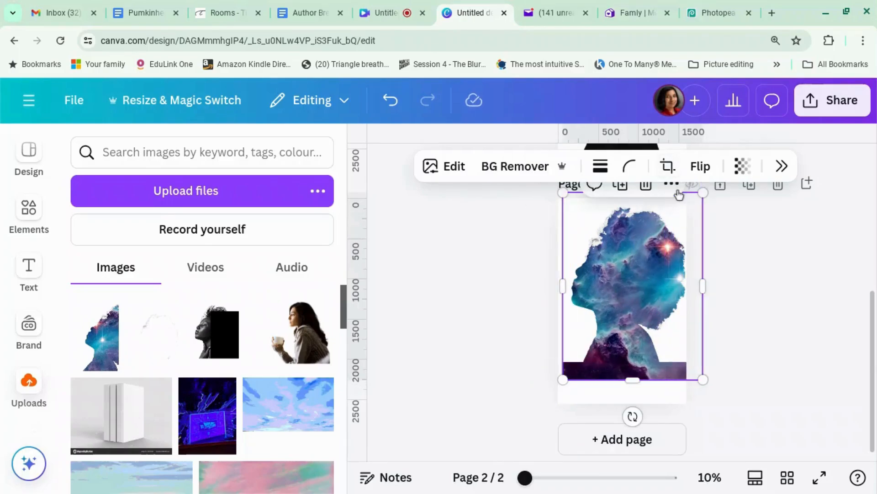
Flip the galaxy photo horizontally and move it up so its lower edge lines up with the cut-out's lower edge.
left_click(700, 169)
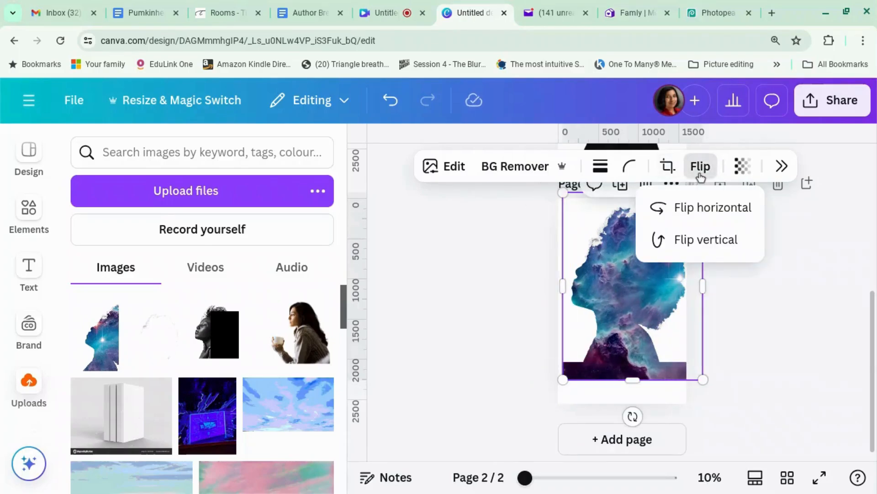
left_click(688, 207)
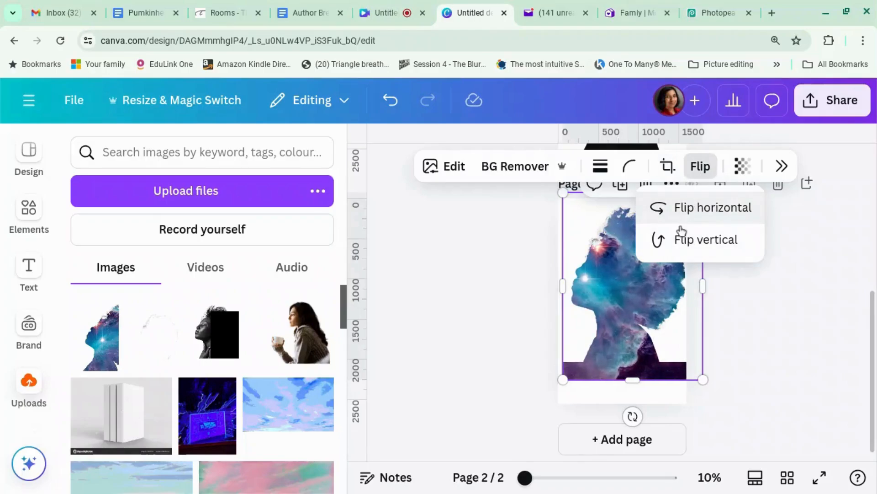
left_click_drag(646, 310, 656, 298)
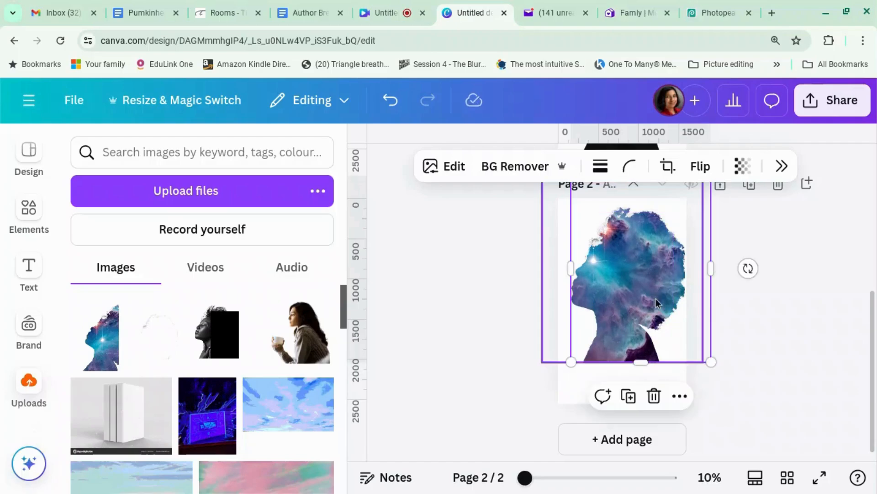
left_click(772, 345)
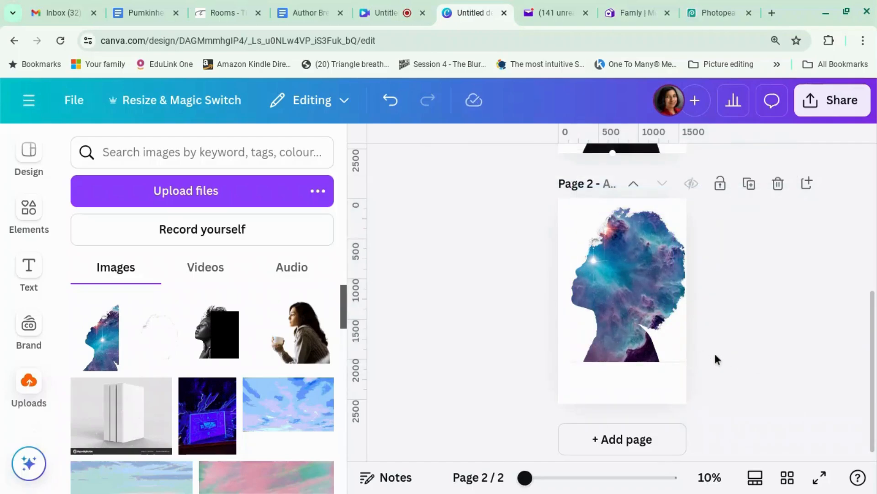
Adjust the galaxy silhouette so it sits slightly smaller and further left within page 2.
left_click(625, 308)
left_click_drag(621, 308, 608, 311)
left_click(753, 340)
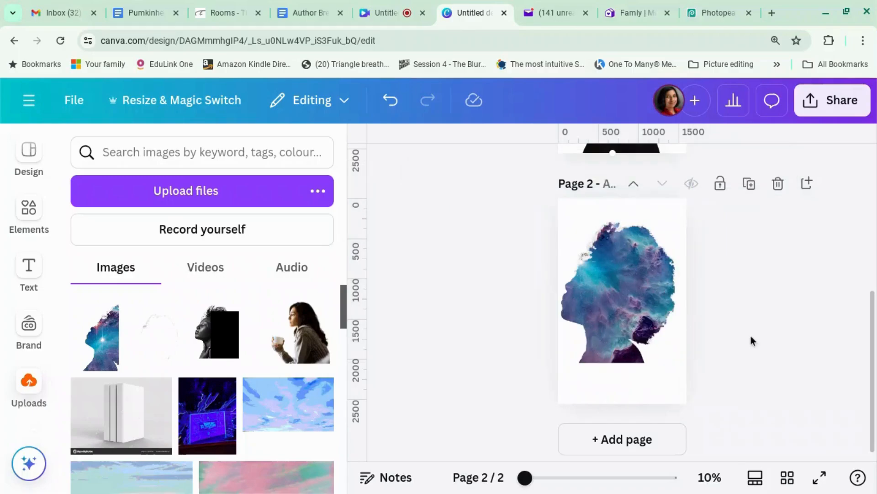
Set up a download of the design as JPG at size 2 (3,200 × 5,120 px).
left_click(836, 100)
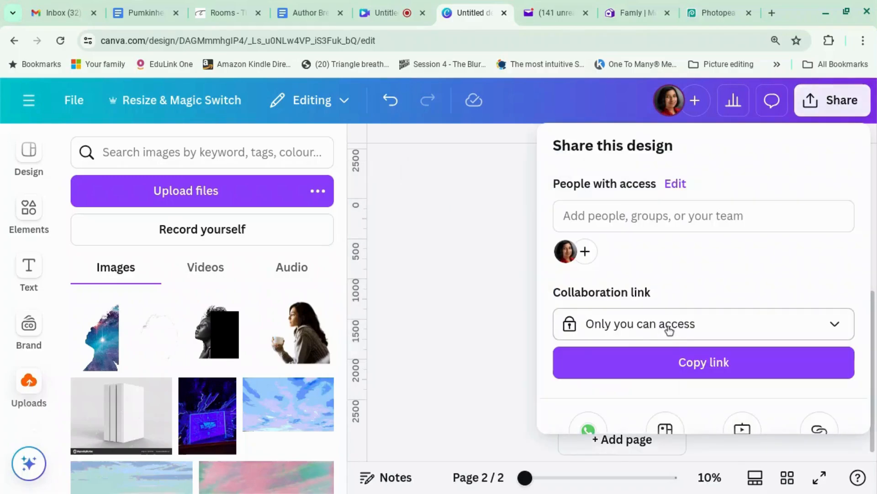
scroll(681, 320, "down", 4)
left_click(676, 338)
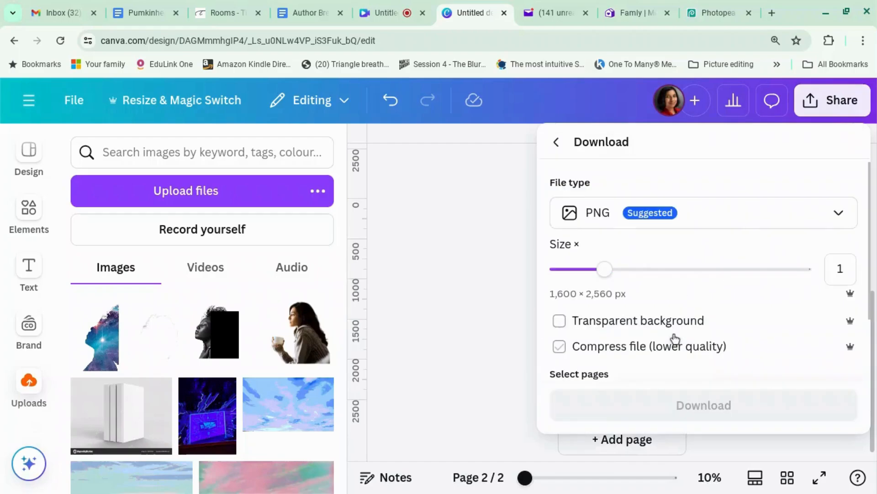
left_click(763, 222)
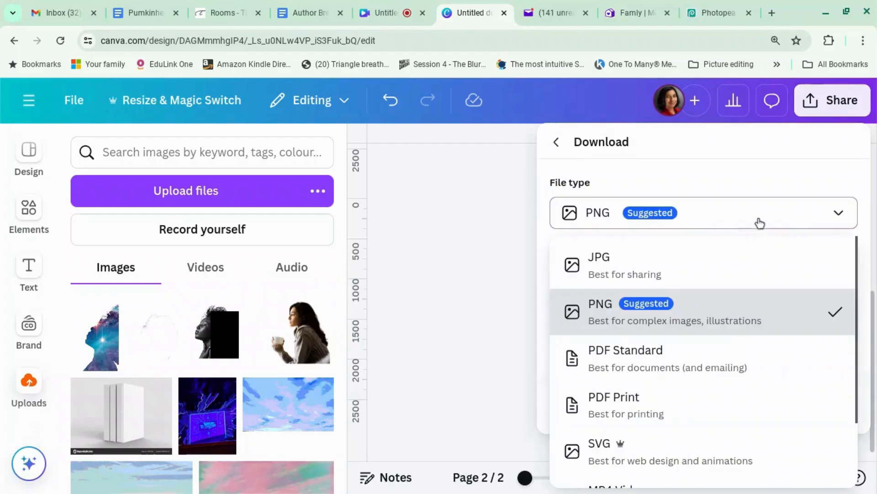
left_click(760, 221)
left_click(705, 268)
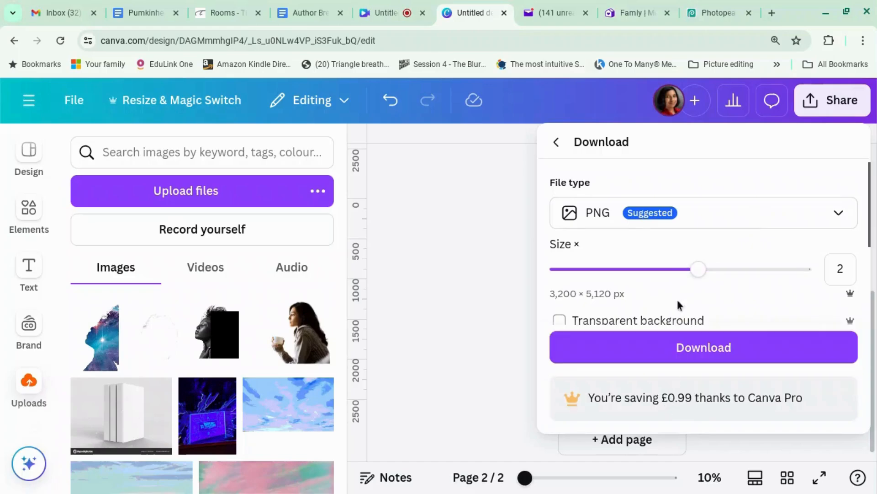
left_click(644, 214)
left_click(627, 267)
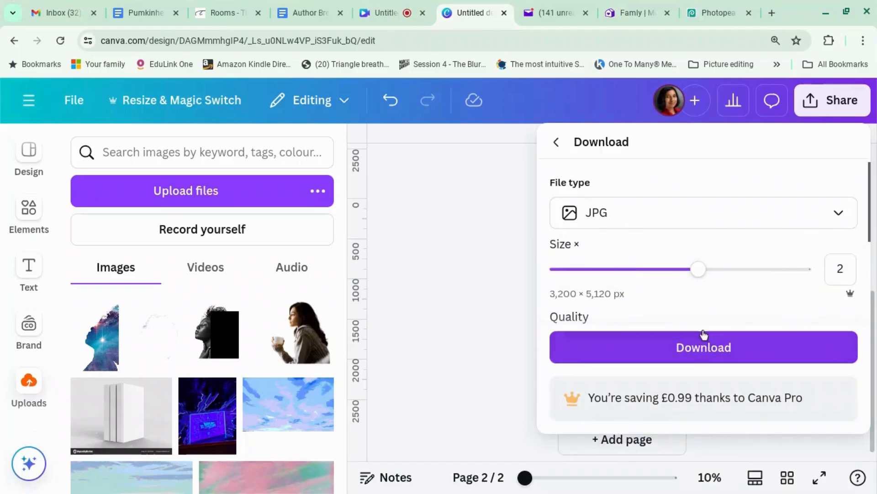
Limit the download to page 2 and start it.
scroll(813, 280, "down", 3)
left_click(849, 264)
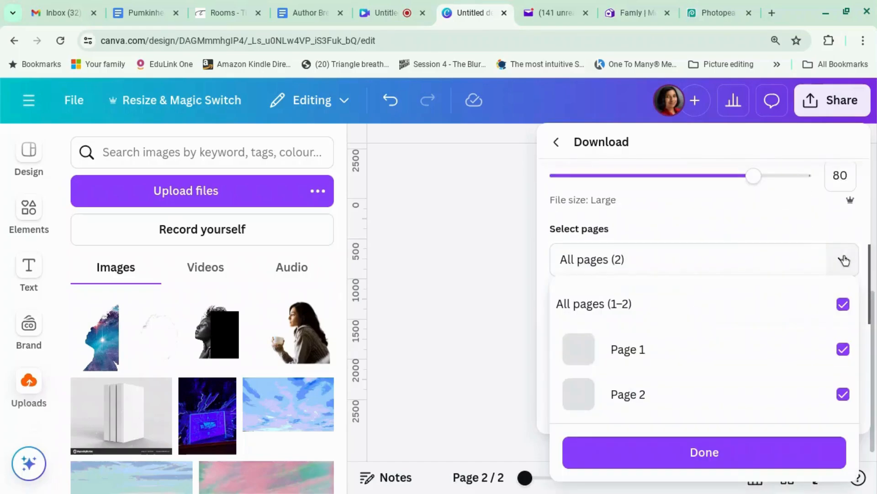
left_click(844, 303)
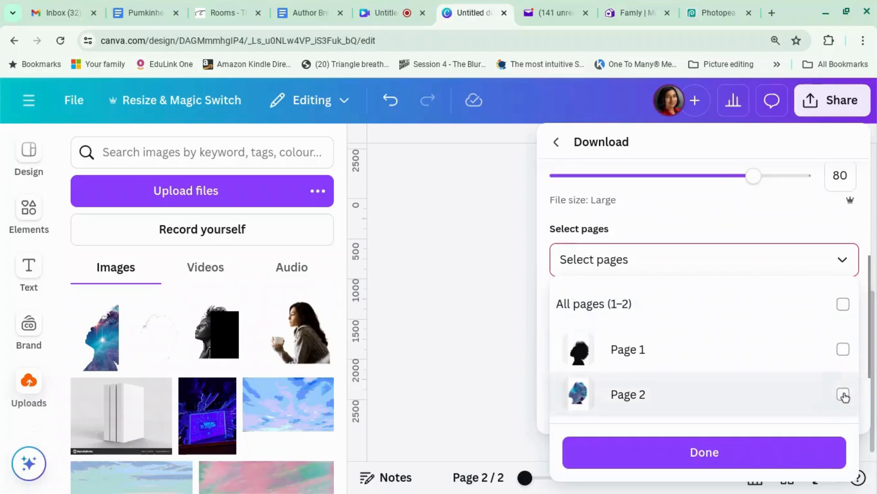
left_click(842, 394)
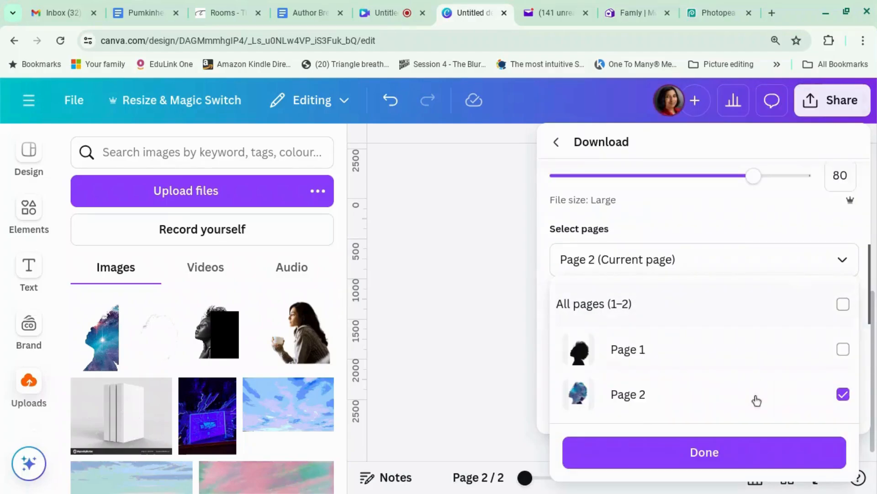
left_click(739, 455)
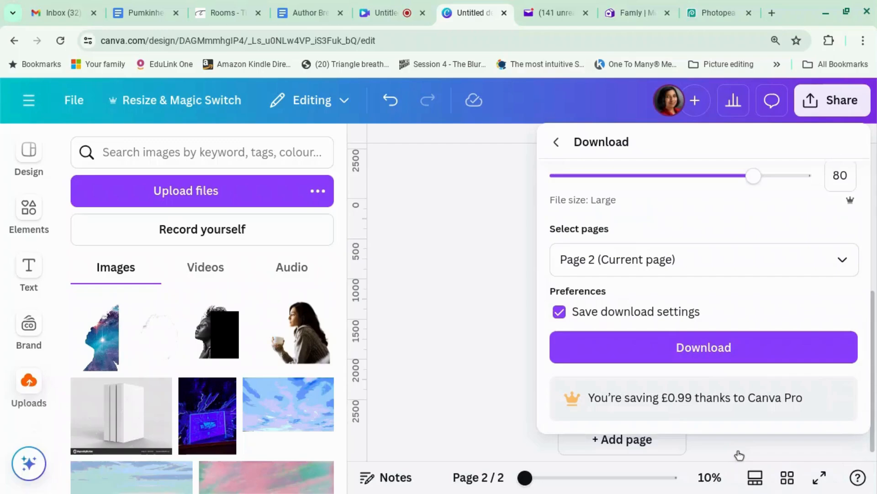
left_click(723, 356)
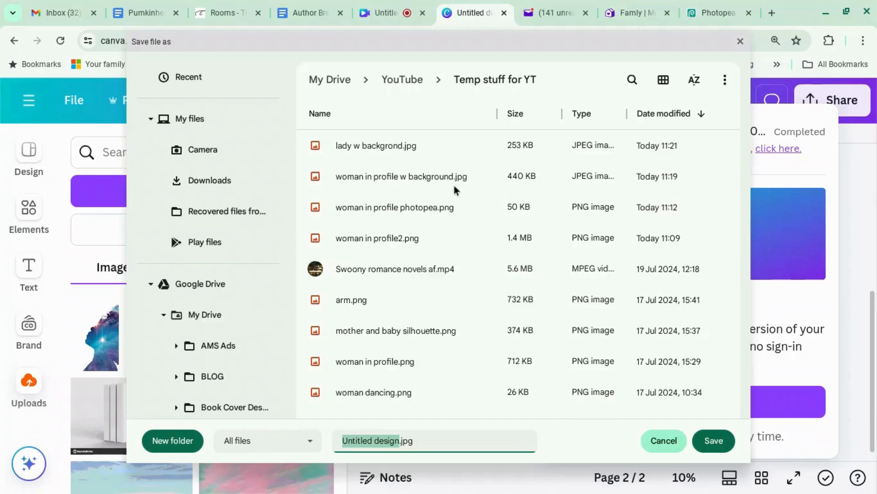
Save the downloaded image as lady w backgrond2.jpg in the Temp stuff for YT folder and close the share pop-up.
left_click(370, 145)
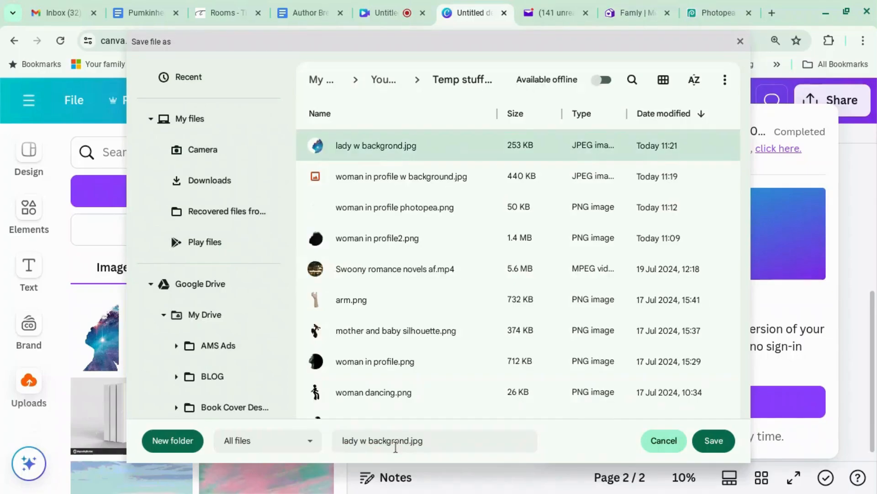
left_click(409, 443)
left_click(409, 442)
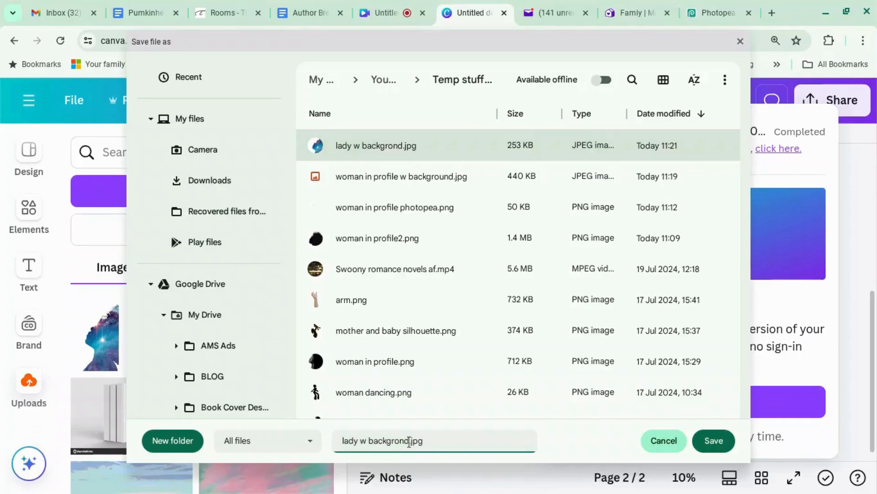
type("2")
left_click(724, 442)
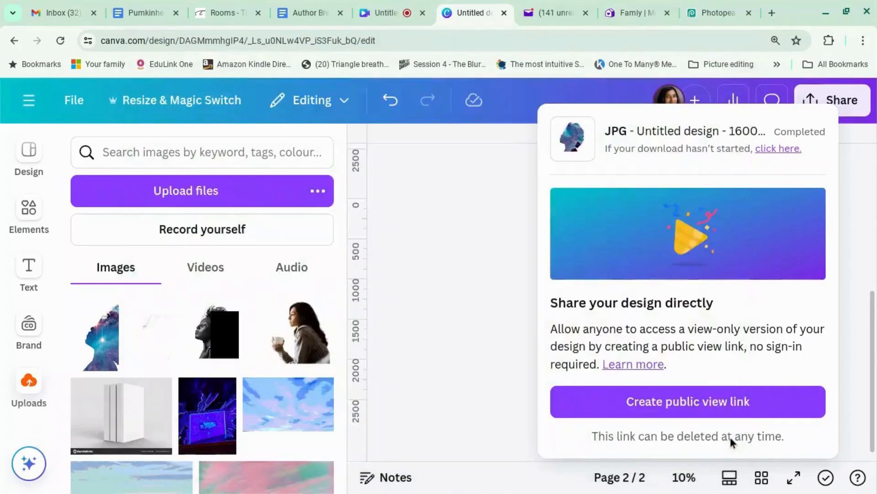
left_click(480, 347)
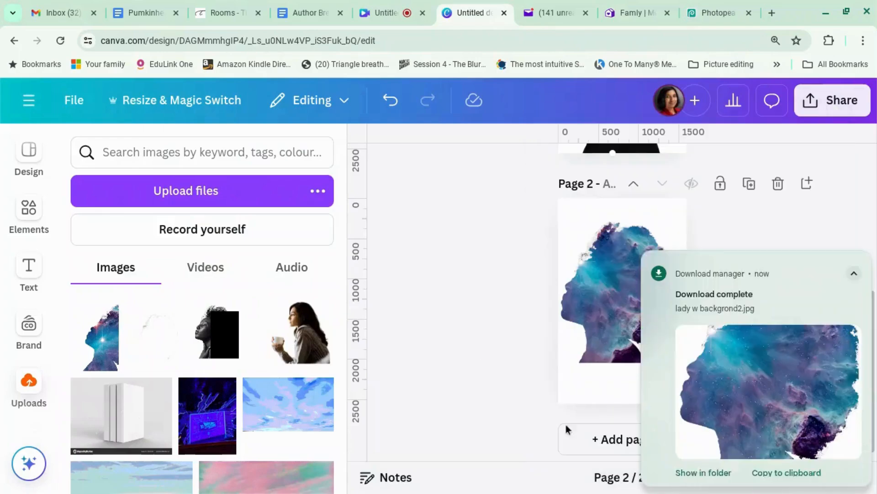
Add a blank third page and upload the saved galaxy silhouette image lady w backgrond2.jpg for it.
left_click(611, 439)
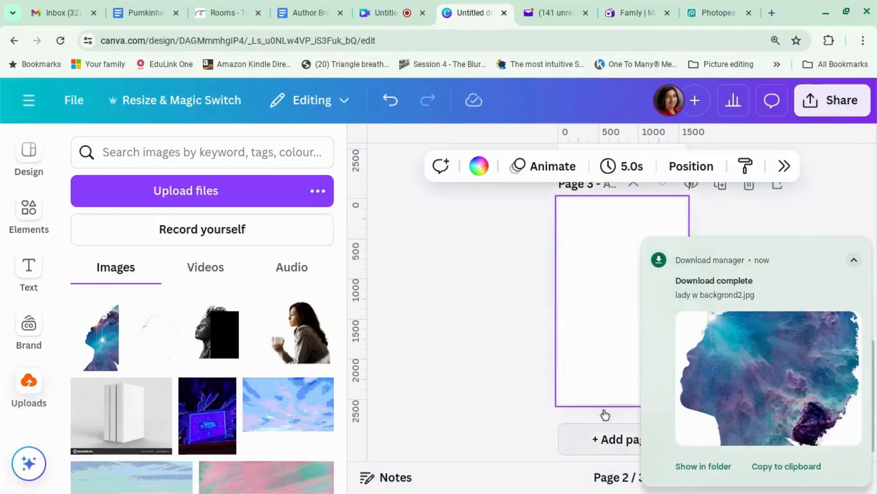
left_click(863, 246)
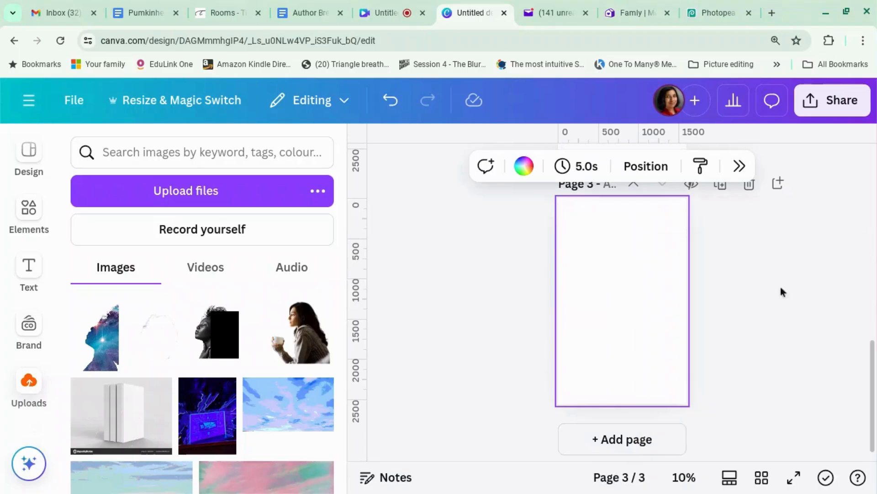
left_click(246, 193)
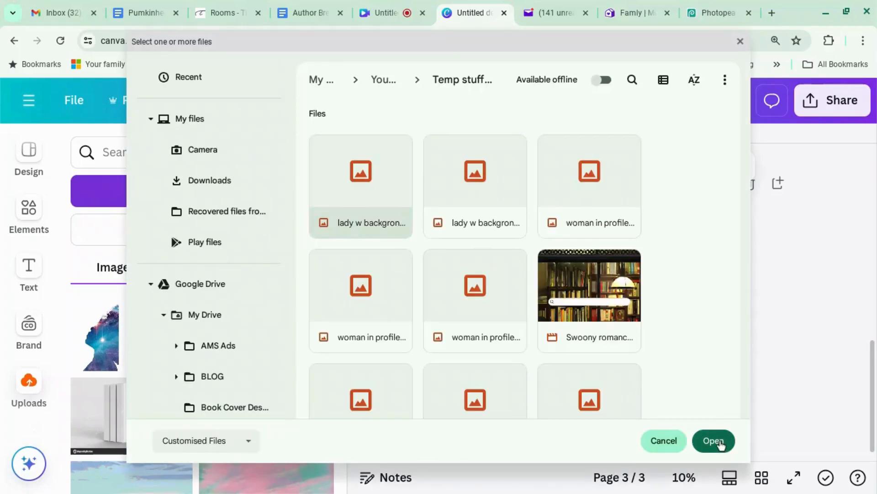
left_click(713, 441)
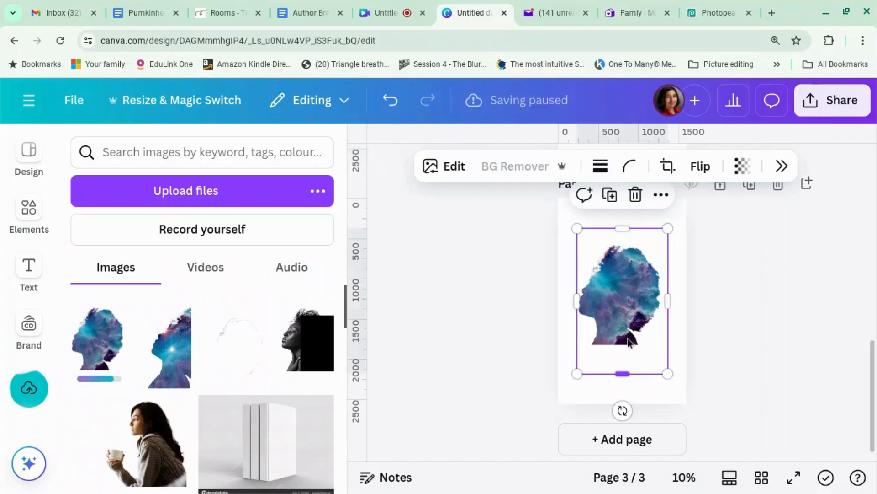
Move the galaxy silhouette image down to page 3's bottom edge, collapse the uploads area, and enlarge the image past the page's right edge.
left_click_drag(630, 319, 631, 349)
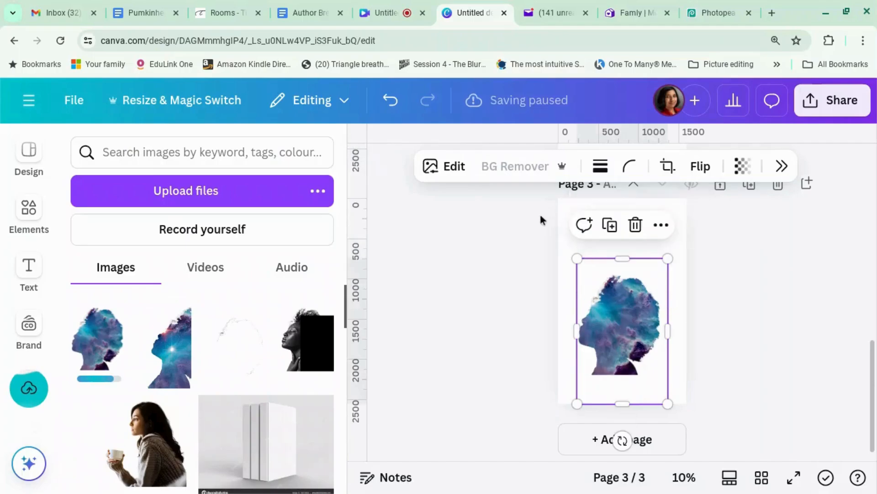
left_click(346, 307)
left_click(660, 292)
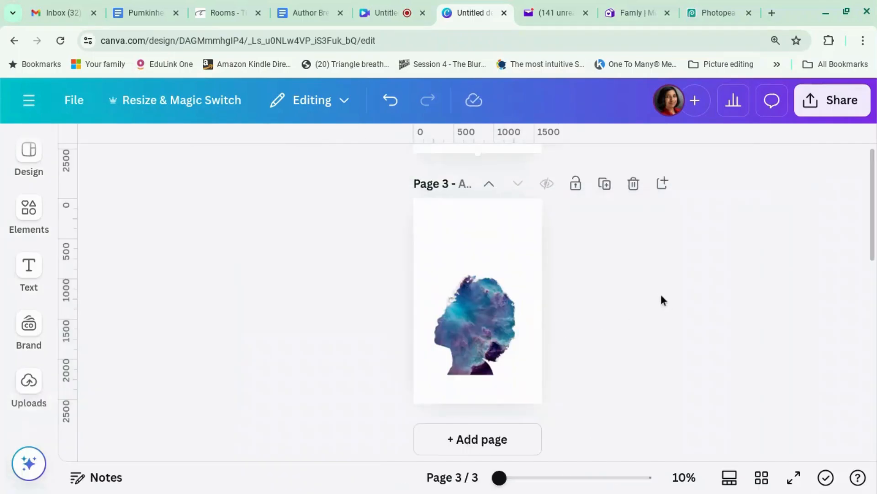
left_click(503, 306)
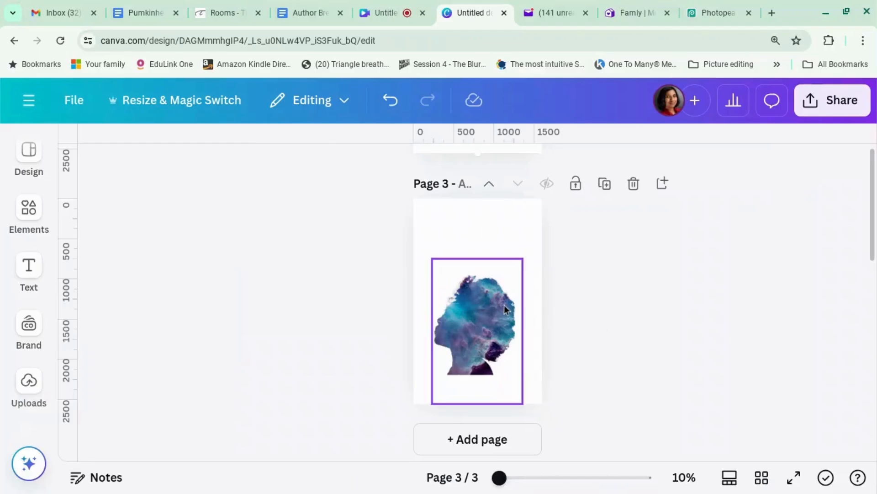
left_click_drag(523, 256, 550, 215)
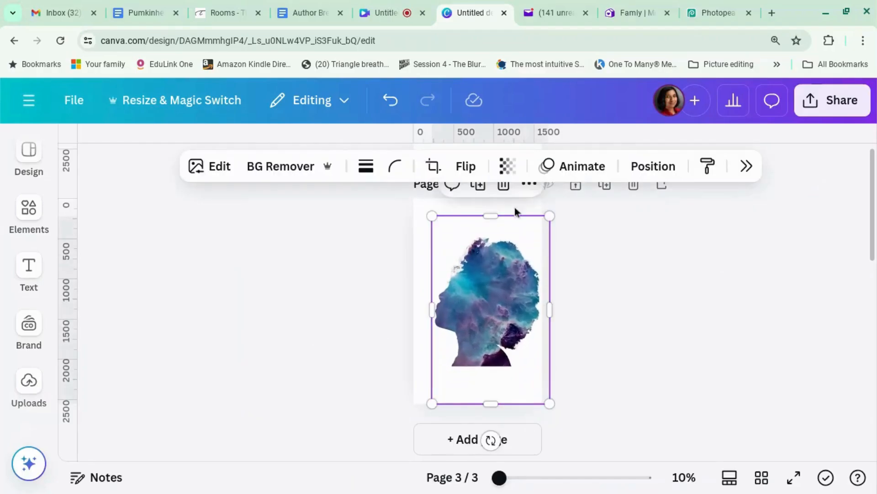
Remove the galaxy silhouette image's background, and enlarge and lower the image so the bust meets page 3's bottom edge.
left_click(290, 167)
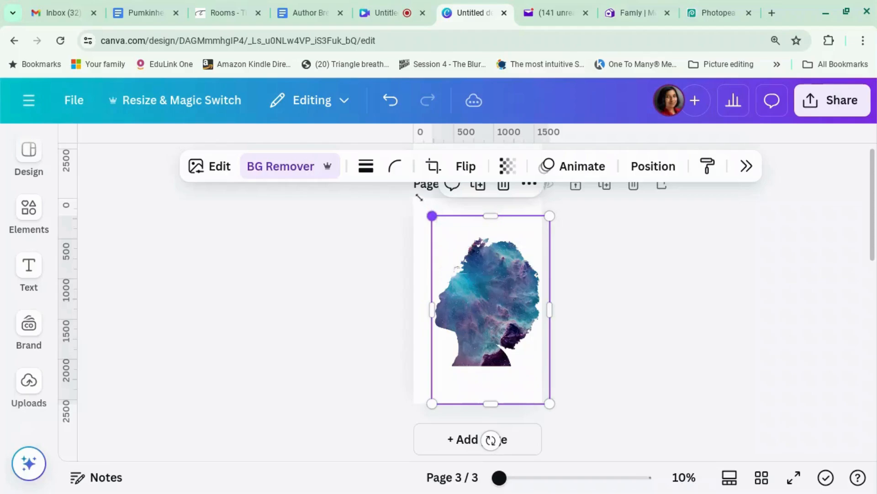
left_click_drag(431, 215, 420, 197)
left_click_drag(478, 284, 483, 319)
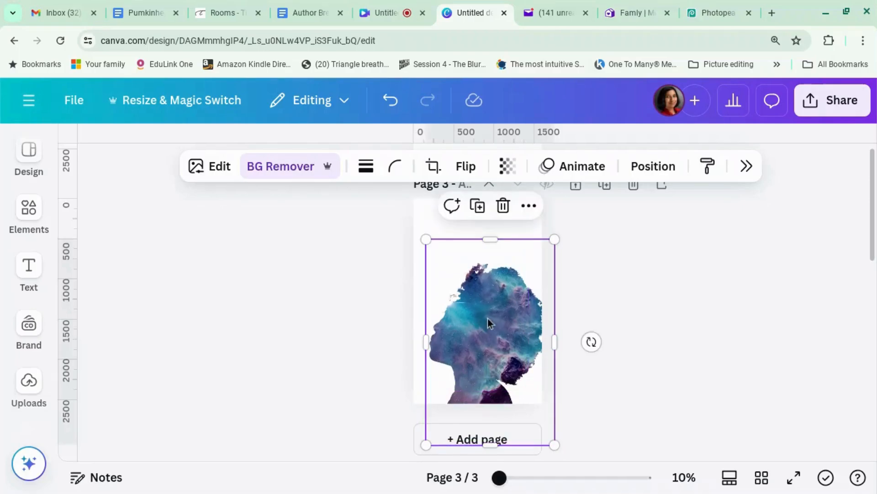
left_click(662, 269)
Set page 3's background to the dark purple photo colour #27153b after trying the slate blue one.
left_click(474, 225)
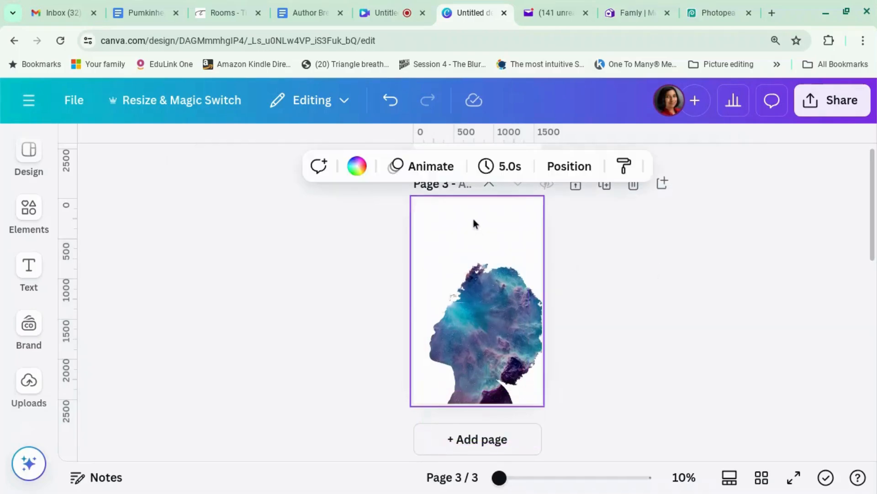
left_click(355, 167)
scroll(637, 350, "down", 1)
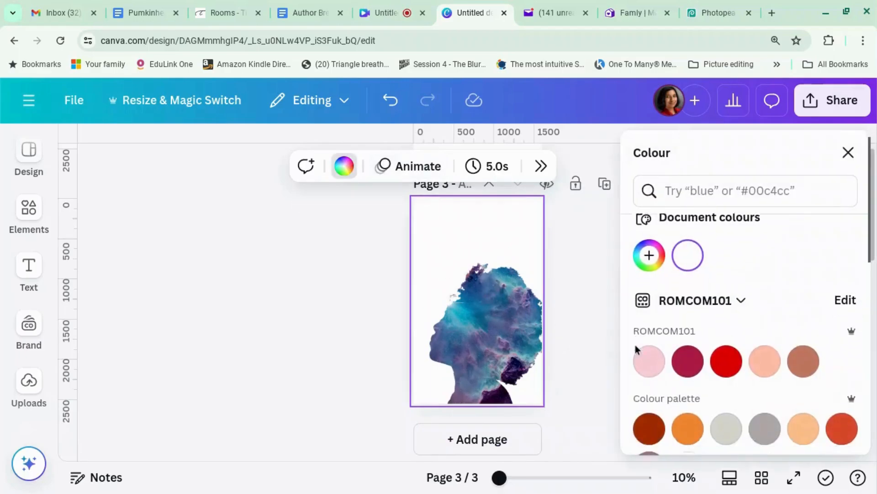
scroll(638, 350, "down", 3)
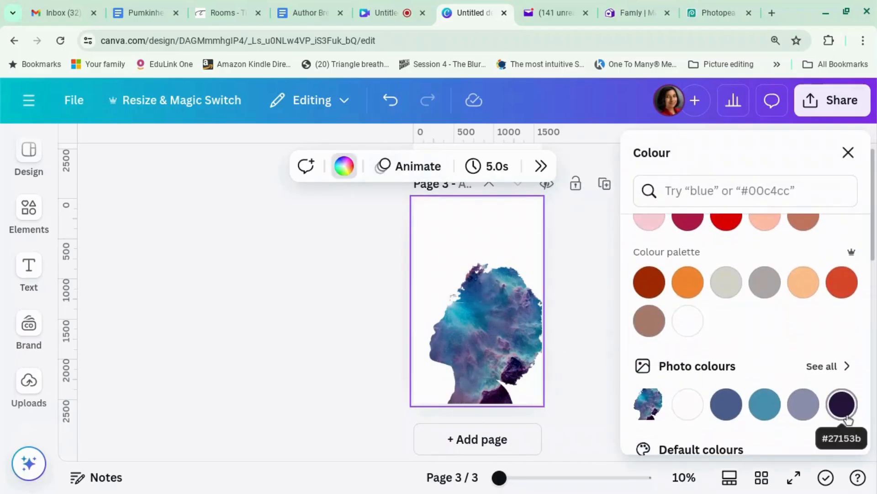
left_click(726, 404)
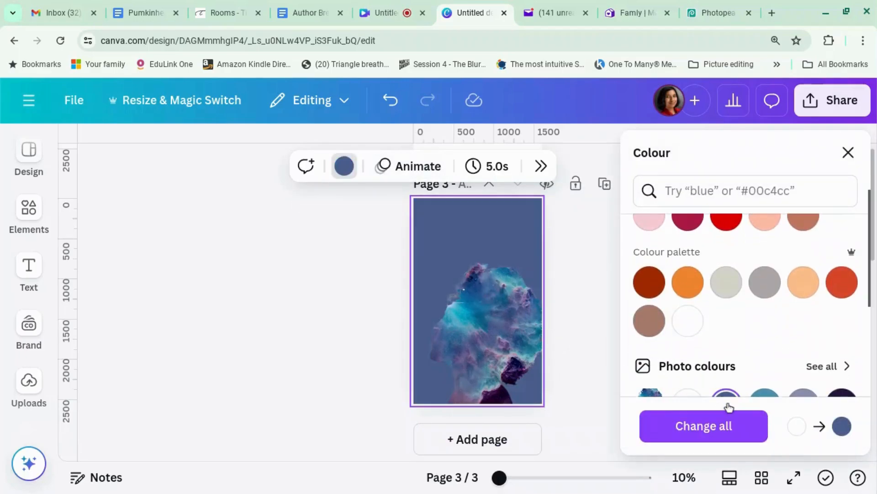
left_click(843, 397)
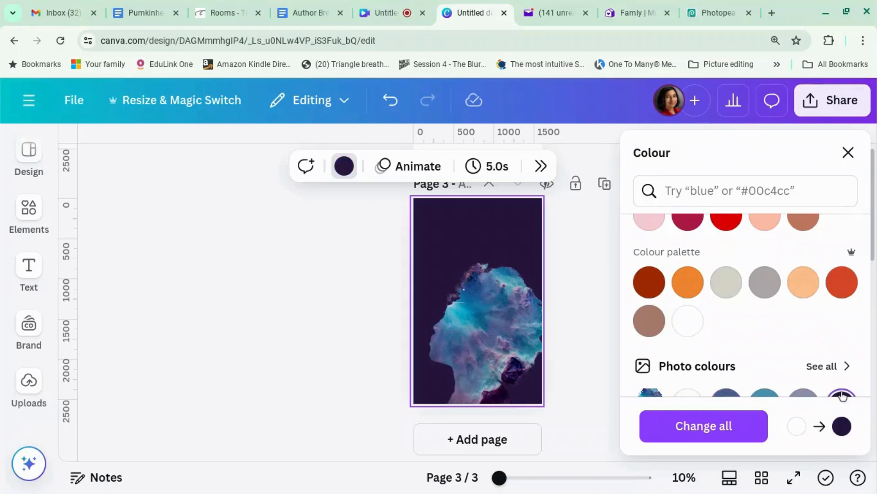
Enlarge the silhouette and shift it up and right so the back of the head runs off page 3's right edge.
left_click_drag(498, 337, 512, 323)
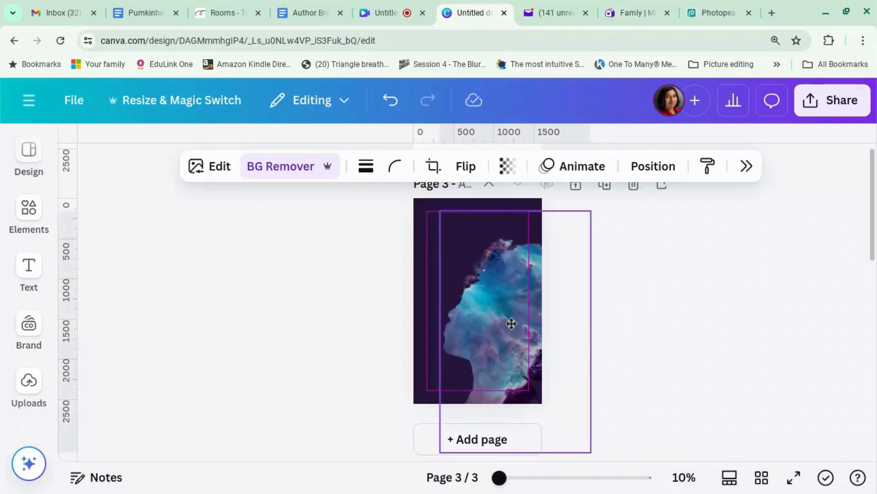
left_click(709, 333)
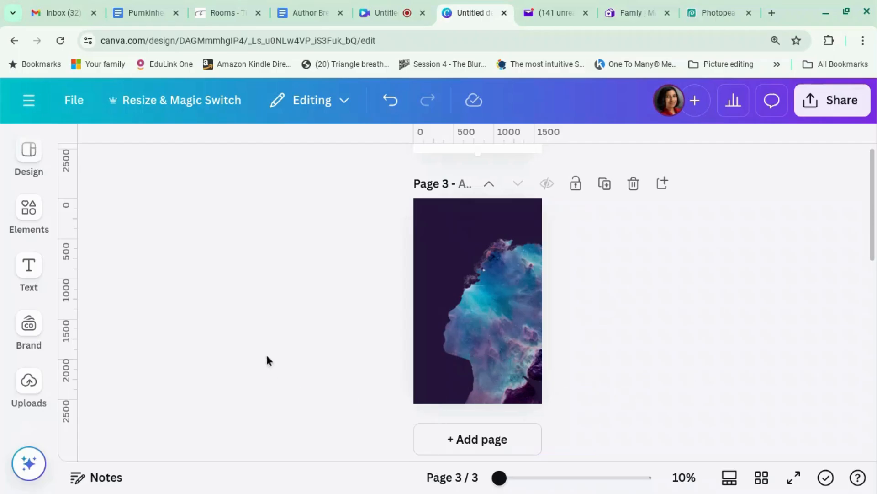
Add a heading reading "Title goes here" and place it across the top of page 3.
left_click(38, 271)
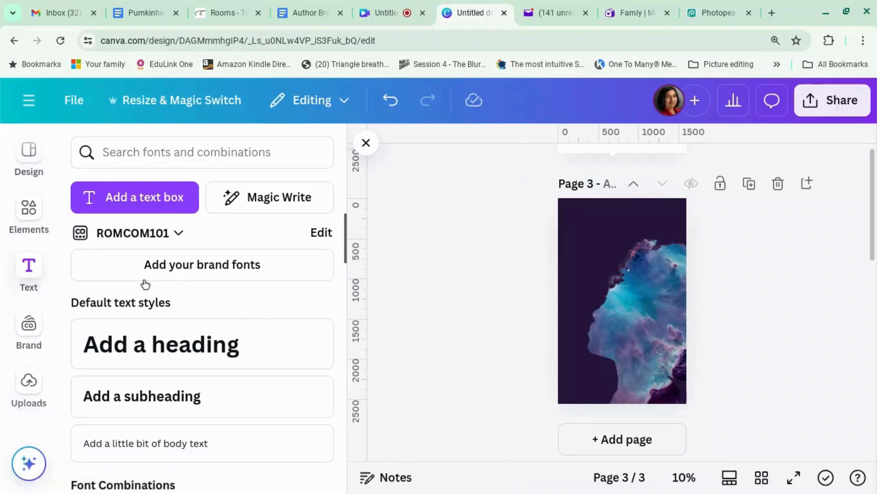
left_click(179, 347)
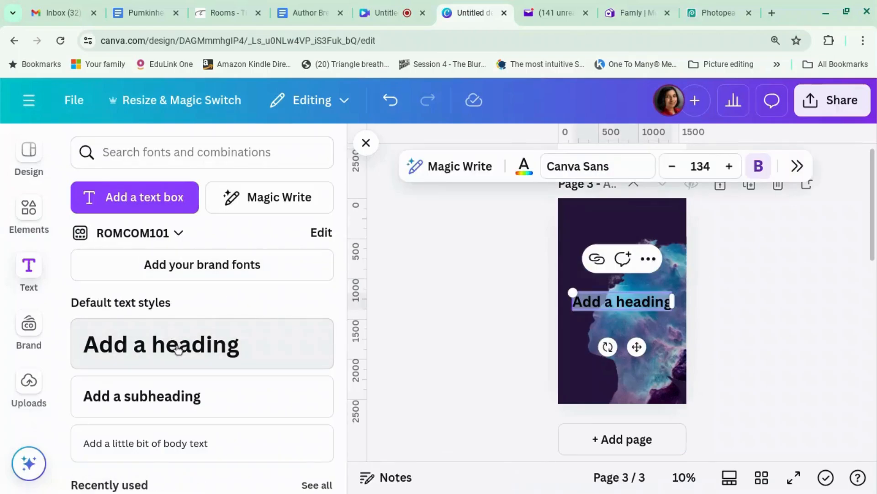
type("TIT")
key("BackSpace")
key("BackSpace")
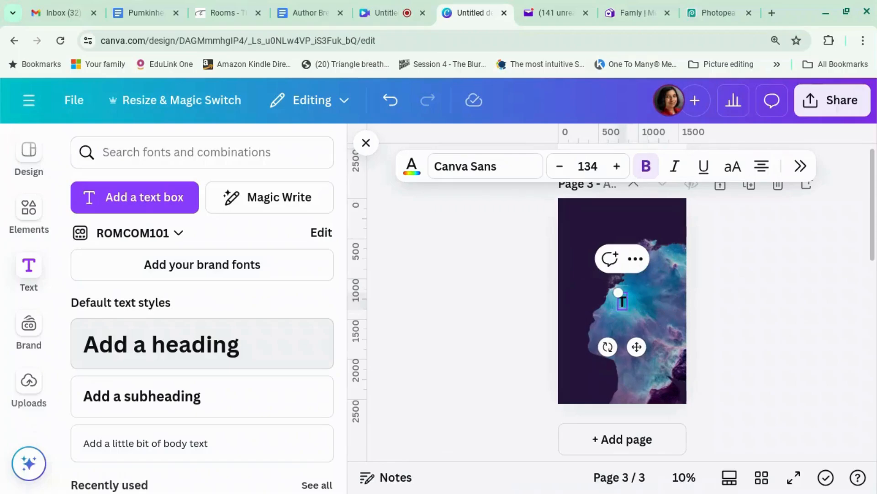
type("itle goes here")
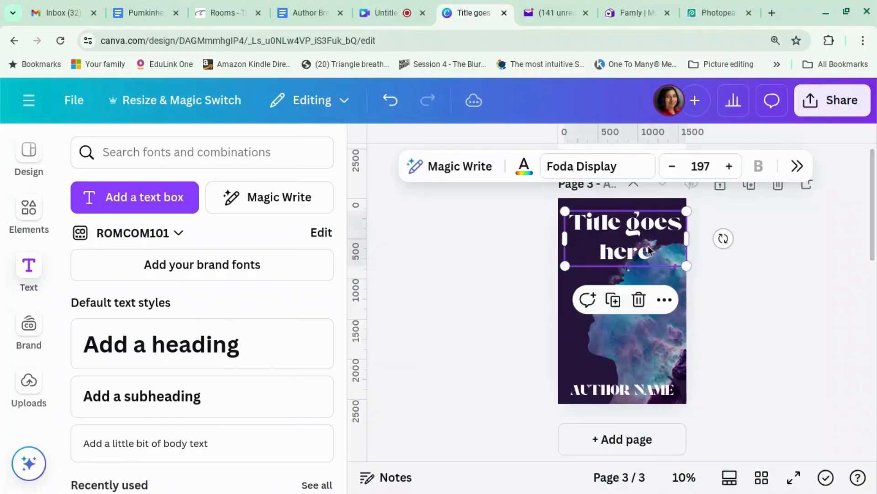
left_click_drag(649, 250, 649, 252)
left_click(799, 305)
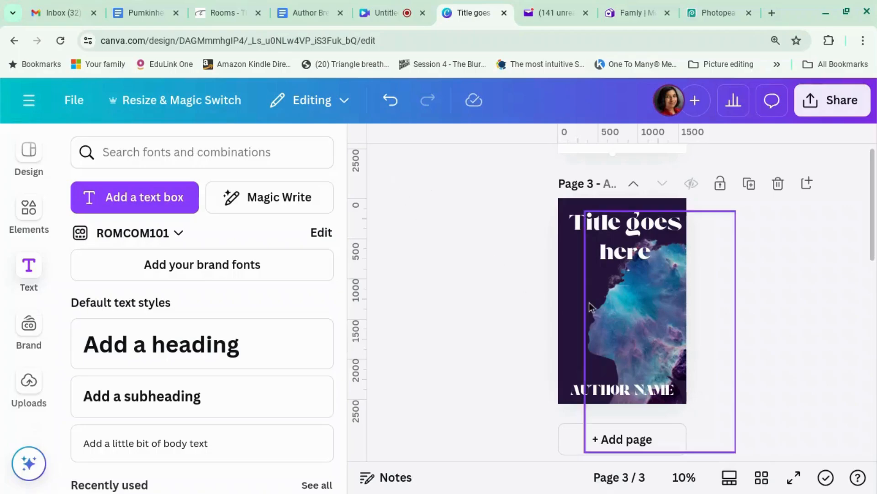
Delete the title and author name texts from page 3 and undo both deletions.
left_click(627, 249)
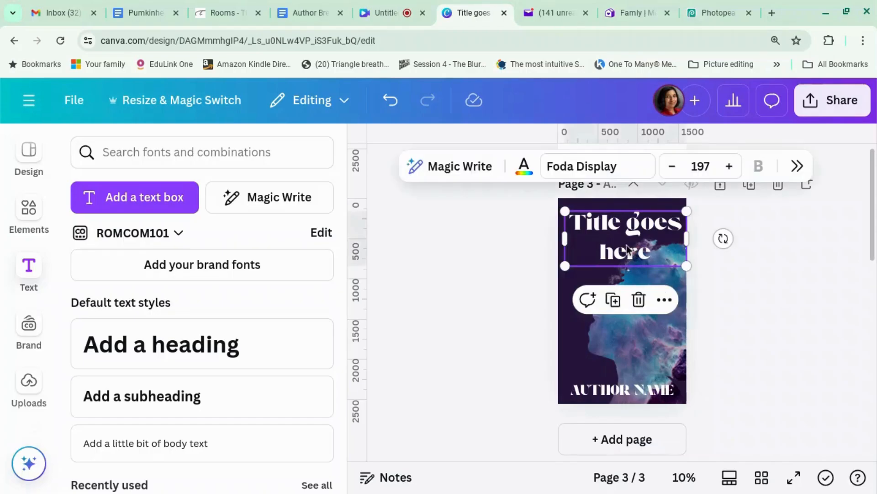
key("Delete")
left_click(619, 391)
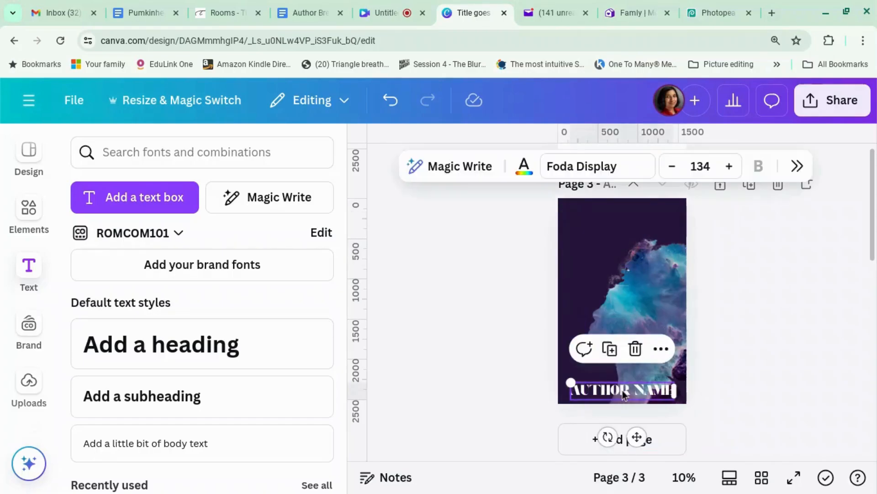
key("Delete")
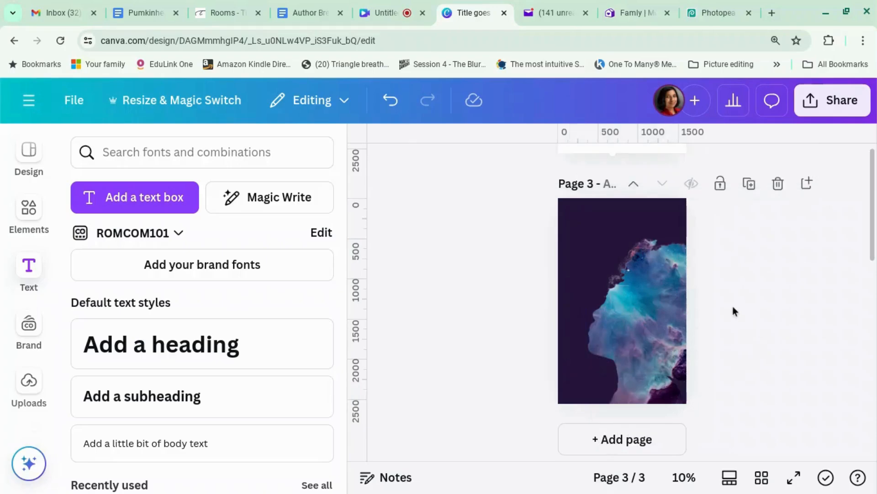
key("ctrl+z")
key("ctrl+z")
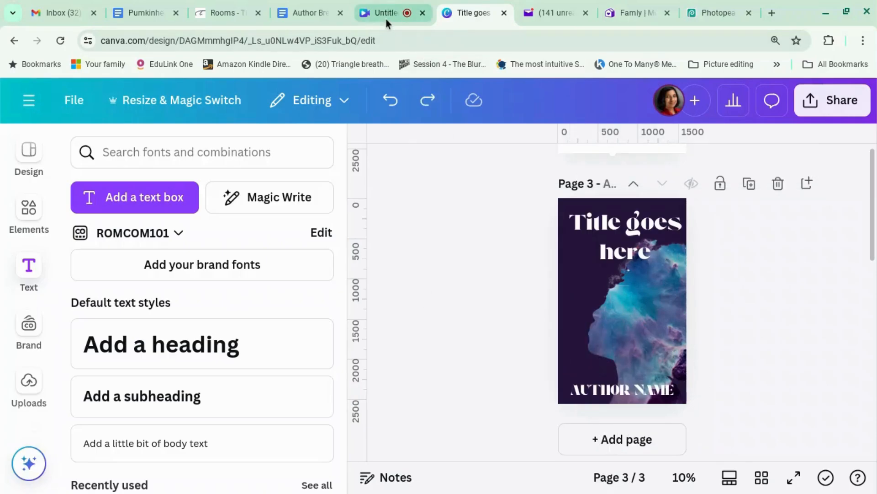